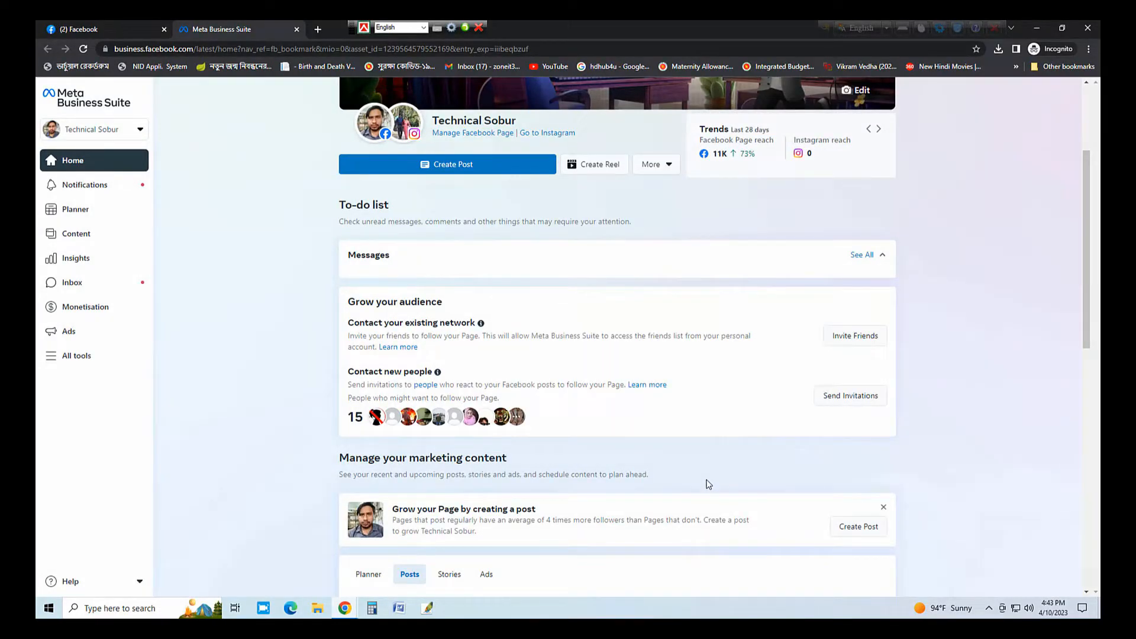
- Open Monetisation from the sidebar, scan Tools to try, and view the Page eligibility panel
left_click(100, 305)
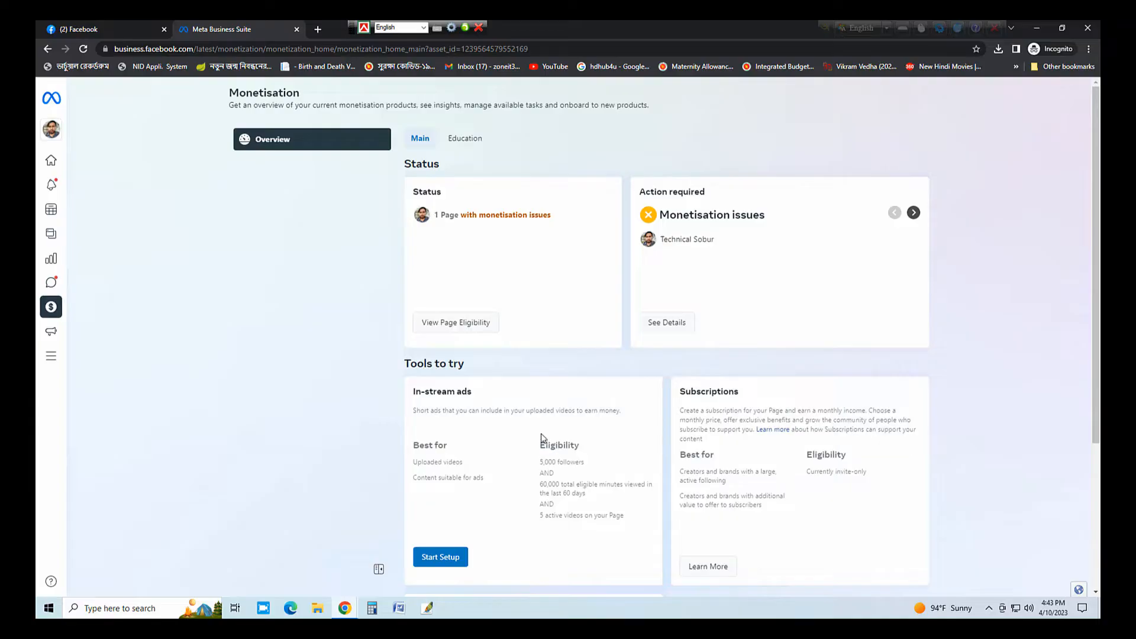
scroll(577, 485, "down", 4)
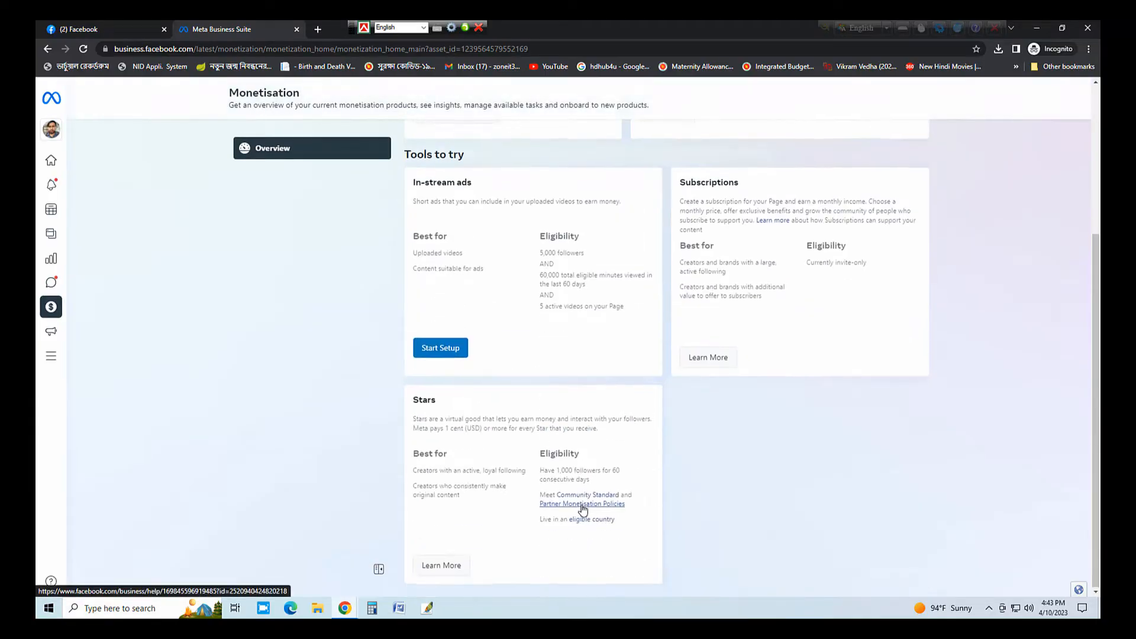
scroll(572, 482, "up", 4)
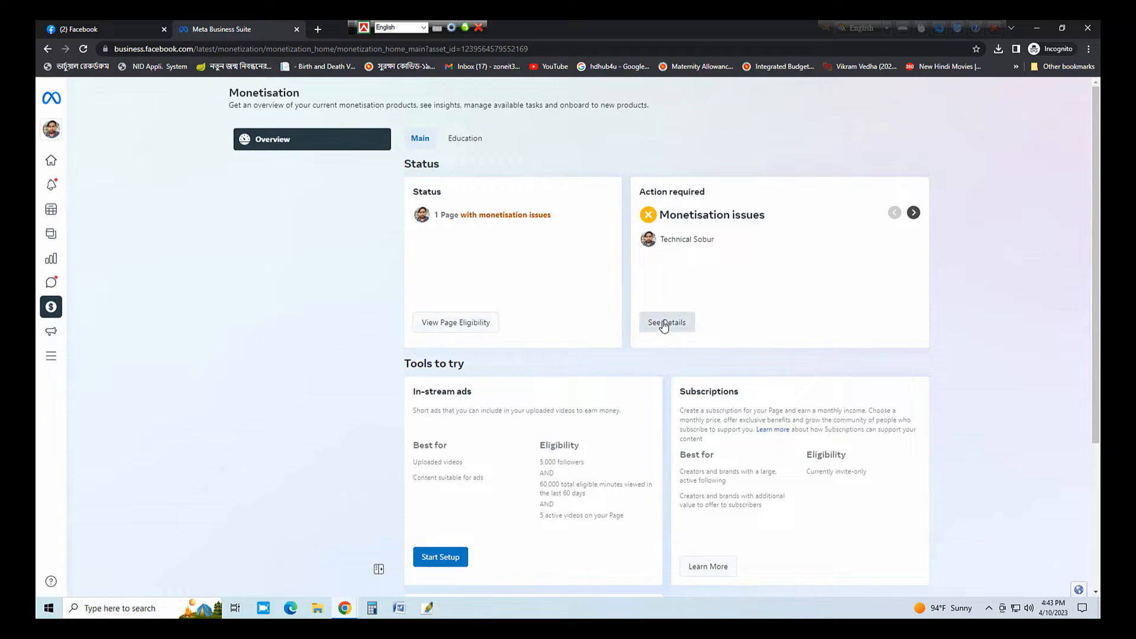
left_click(445, 322)
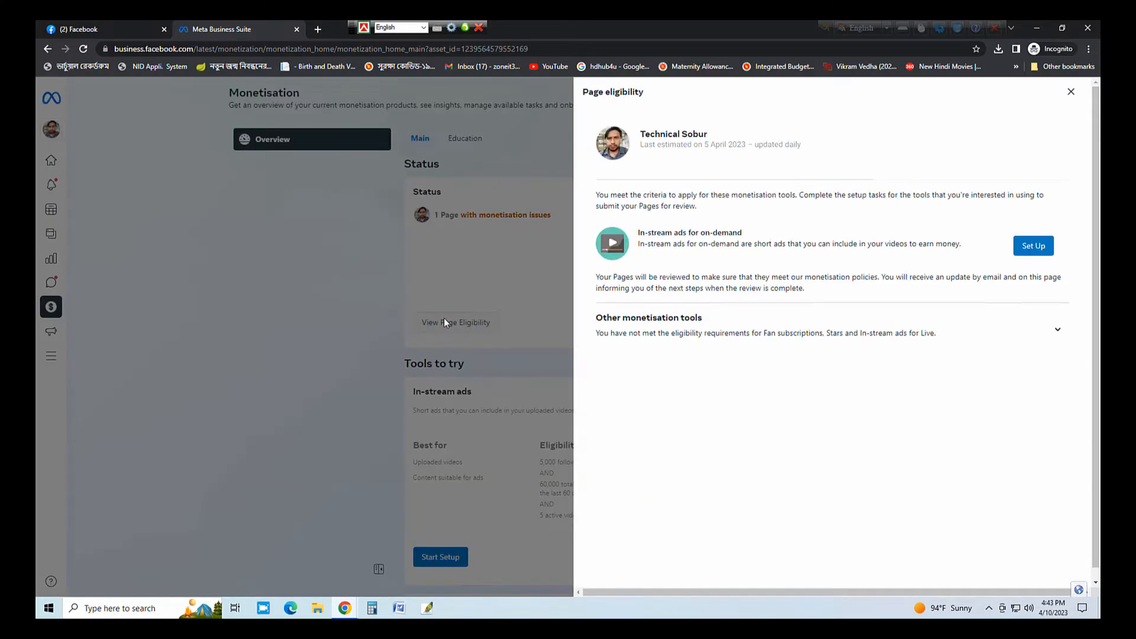
- Expand Other monetisation tools and review the eligibility criteria for Stars
left_click(1058, 329)
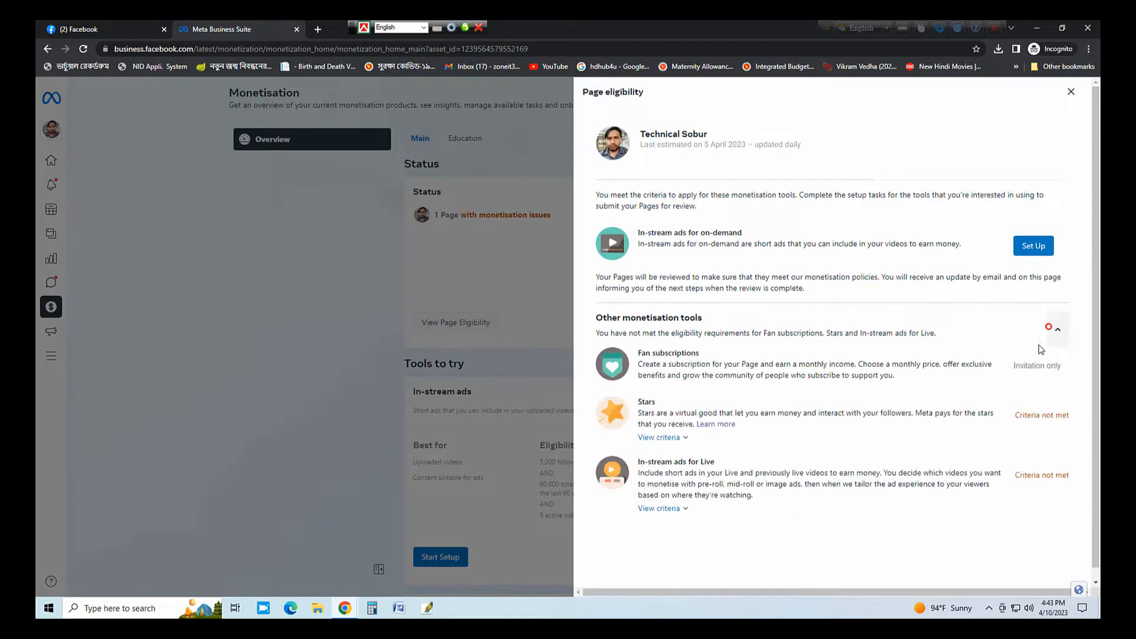
left_click(675, 438)
scroll(797, 464, "down", 2)
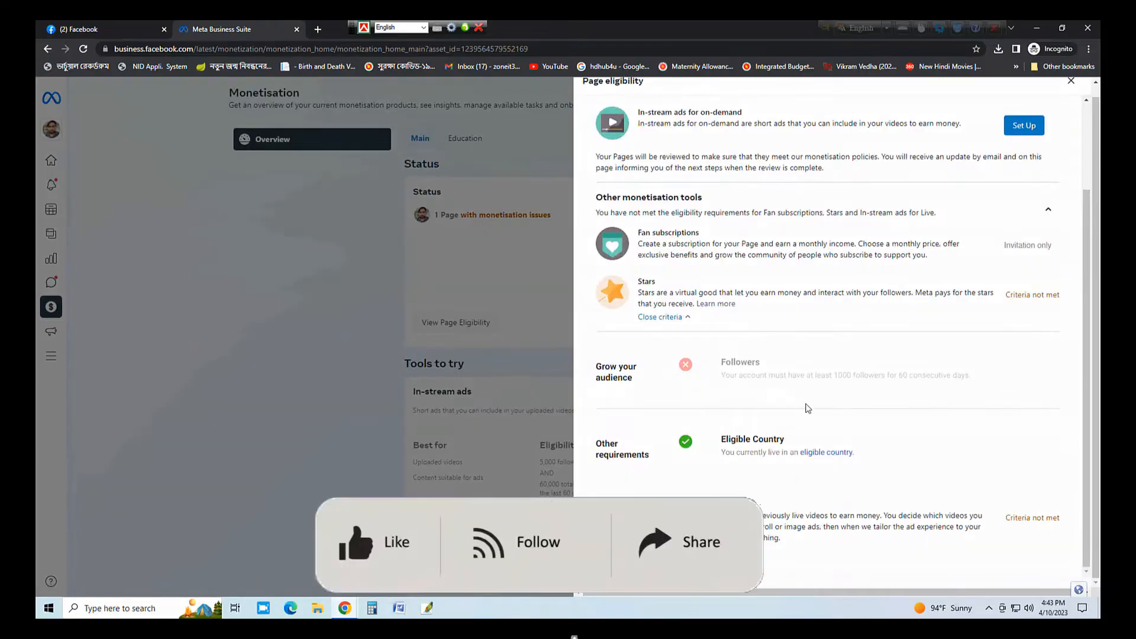
scroll(688, 374, "up", 1)
scroll(663, 416, "down", 1)
scroll(787, 400, "down", 5)
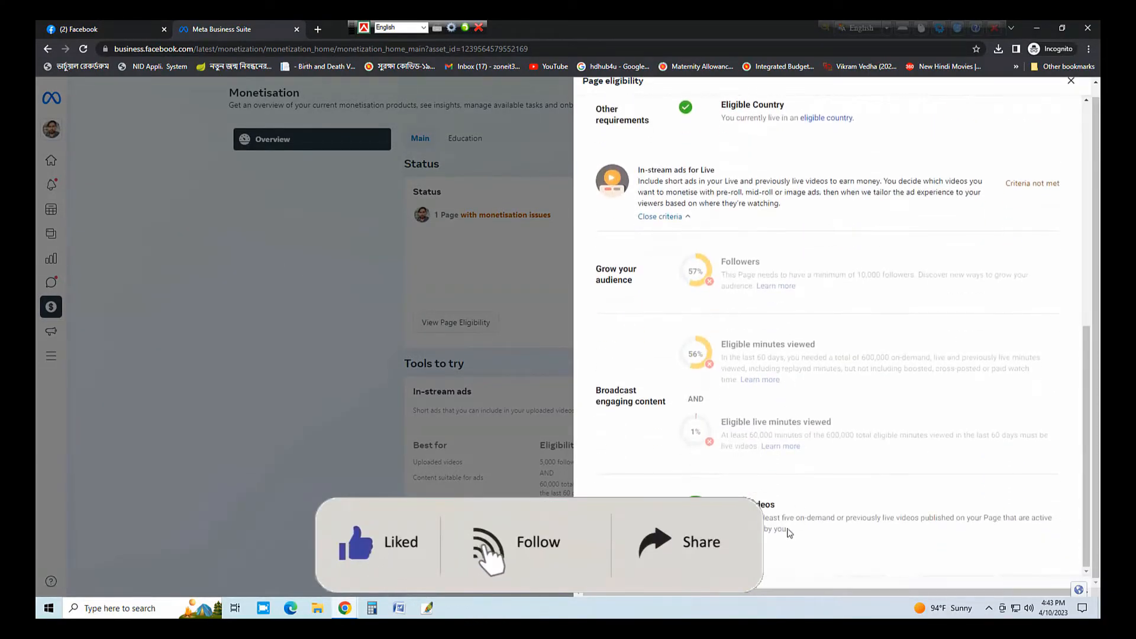
scroll(755, 474, "up", 2)
scroll(764, 485, "down", 3)
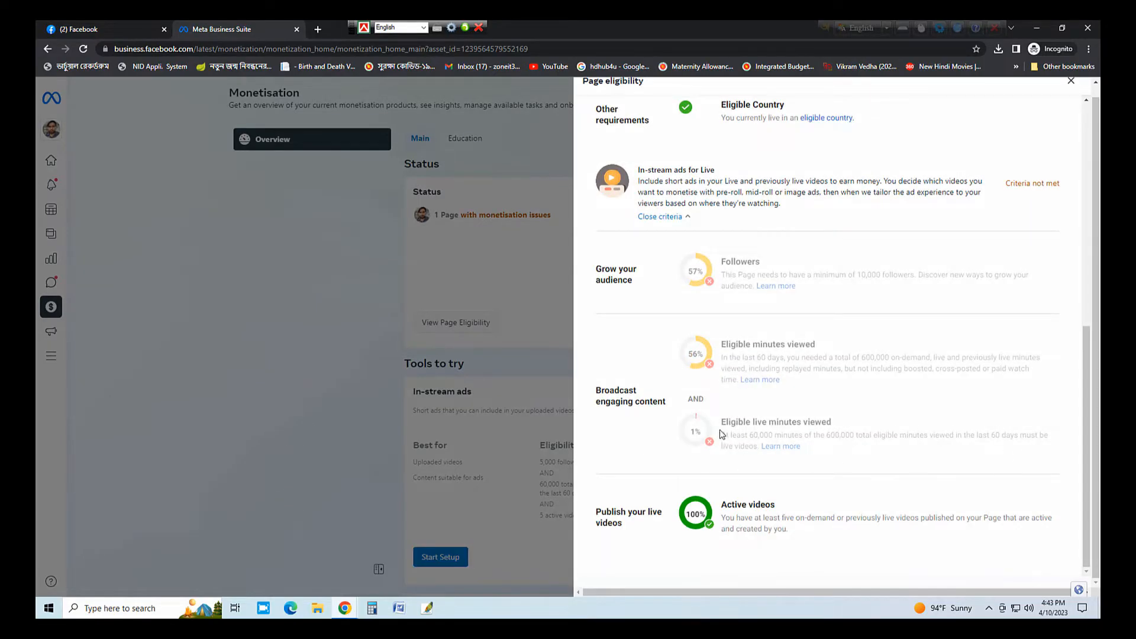
- Start setting up in-stream ads for on-demand videos
scroll(723, 432, "up", 2)
scroll(746, 402, "up", 5)
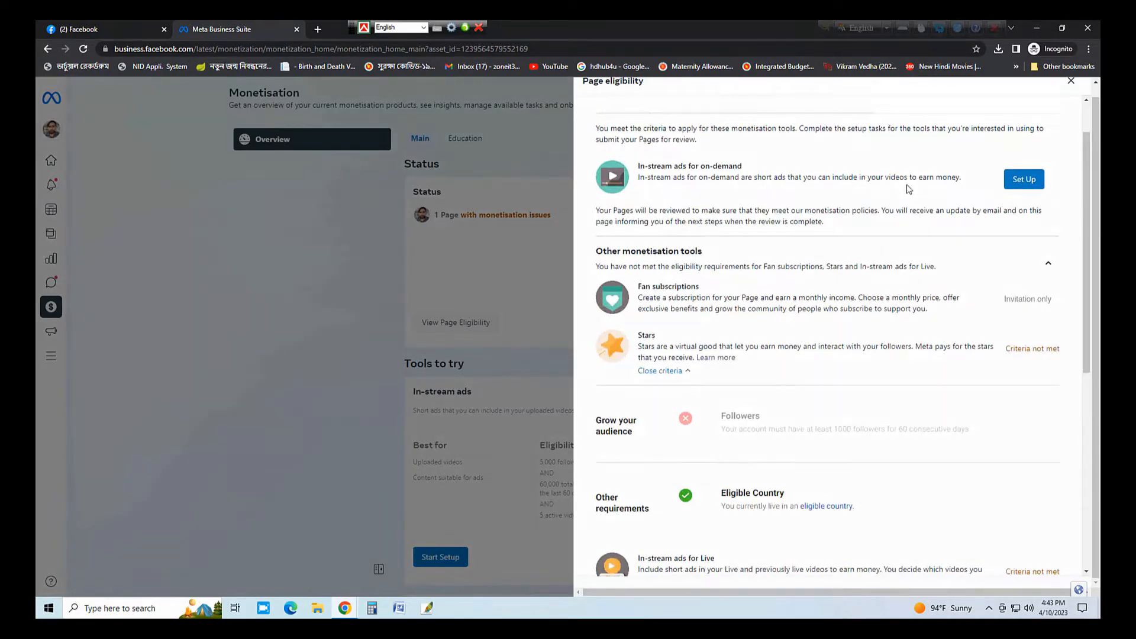
left_click(1024, 179)
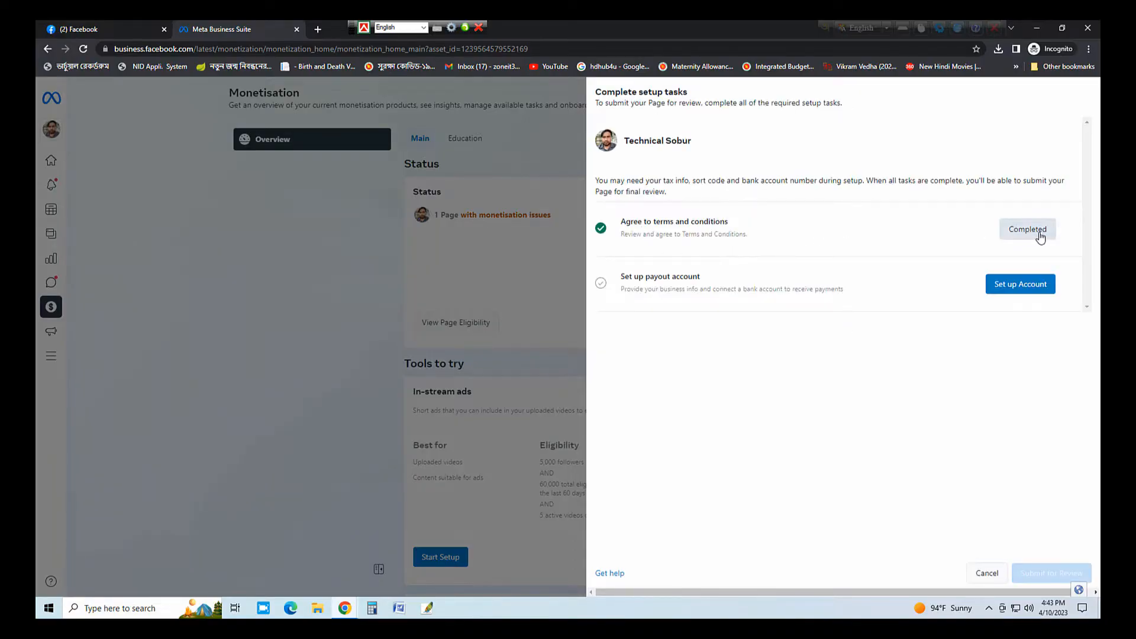
- Agree to the in-stream ads terms and conditions and begin the payout account setup
left_click(1041, 236)
scroll(881, 452, "down", 15)
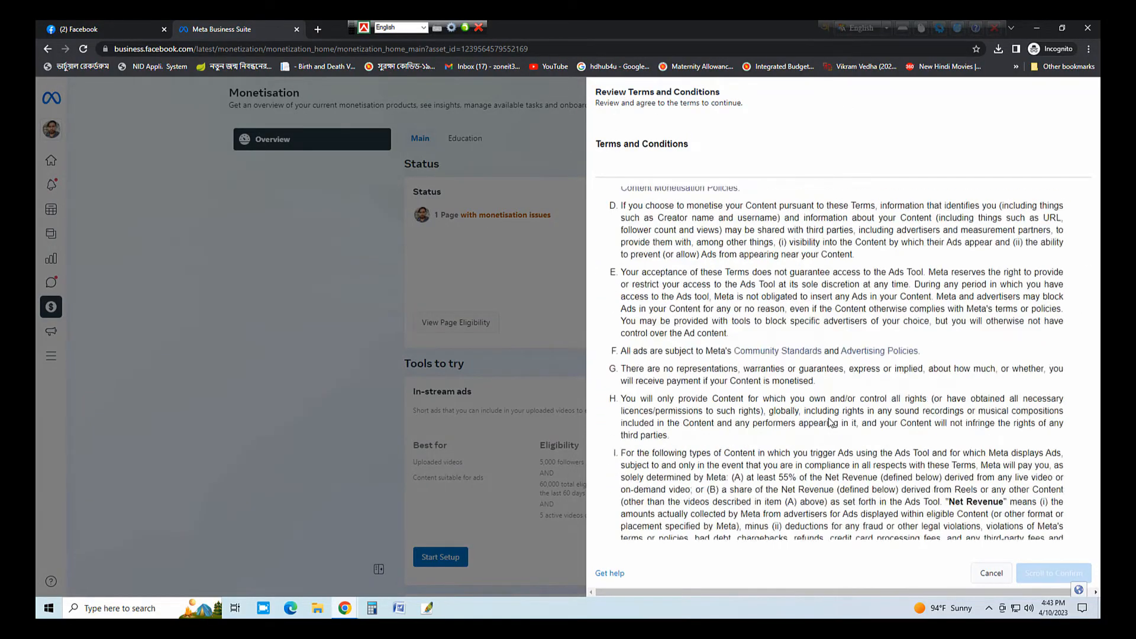
scroll(881, 452, "down", 3)
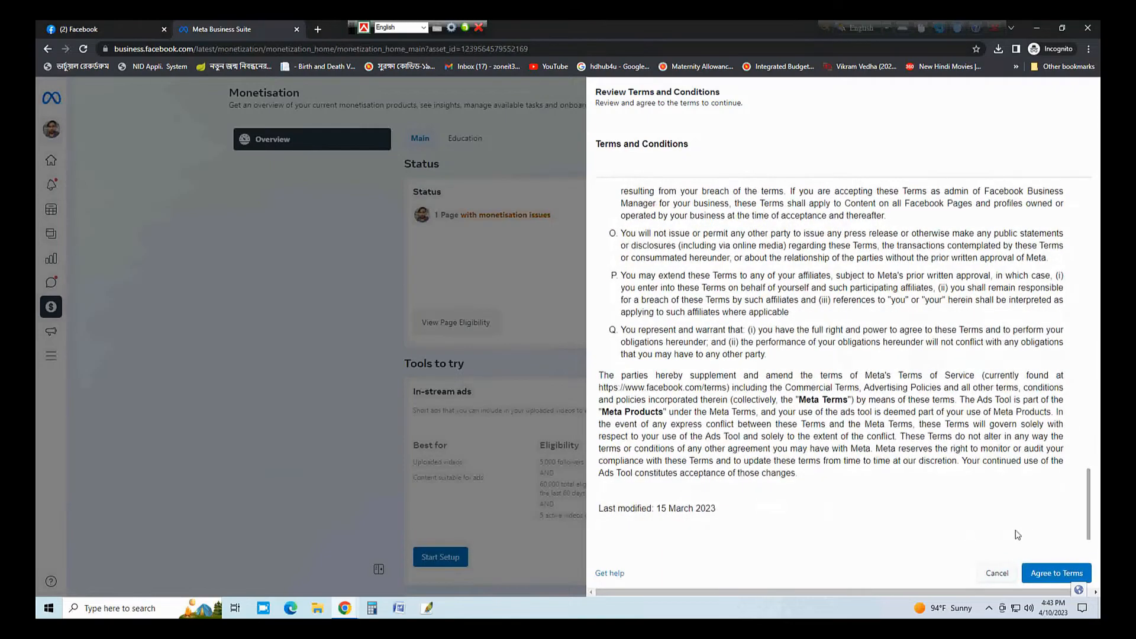
left_click(1074, 572)
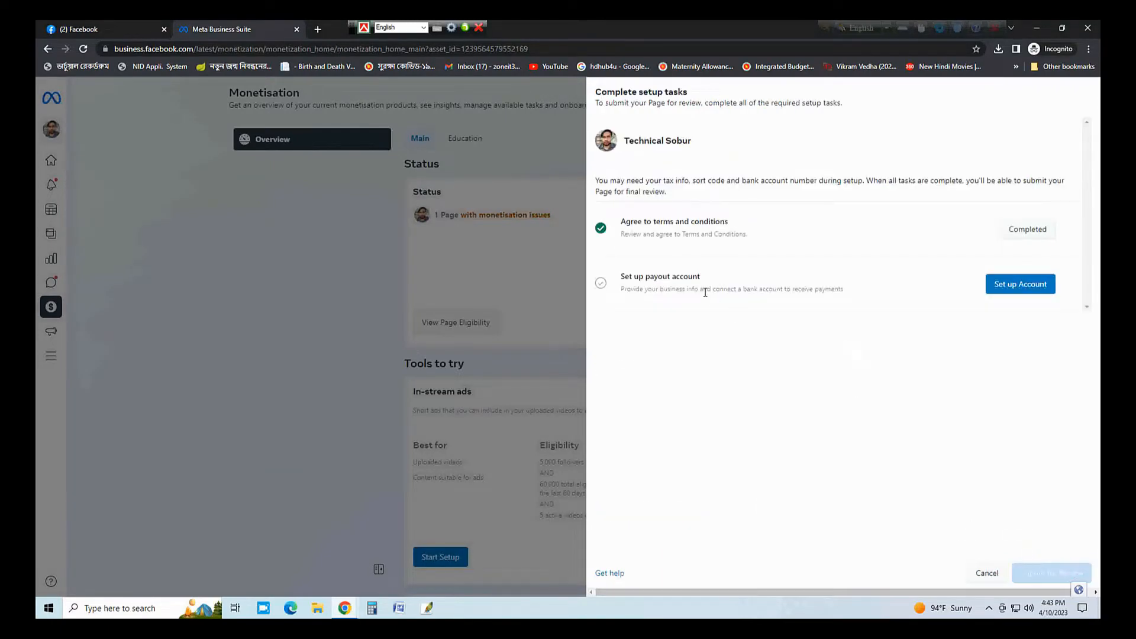
left_click(1006, 293)
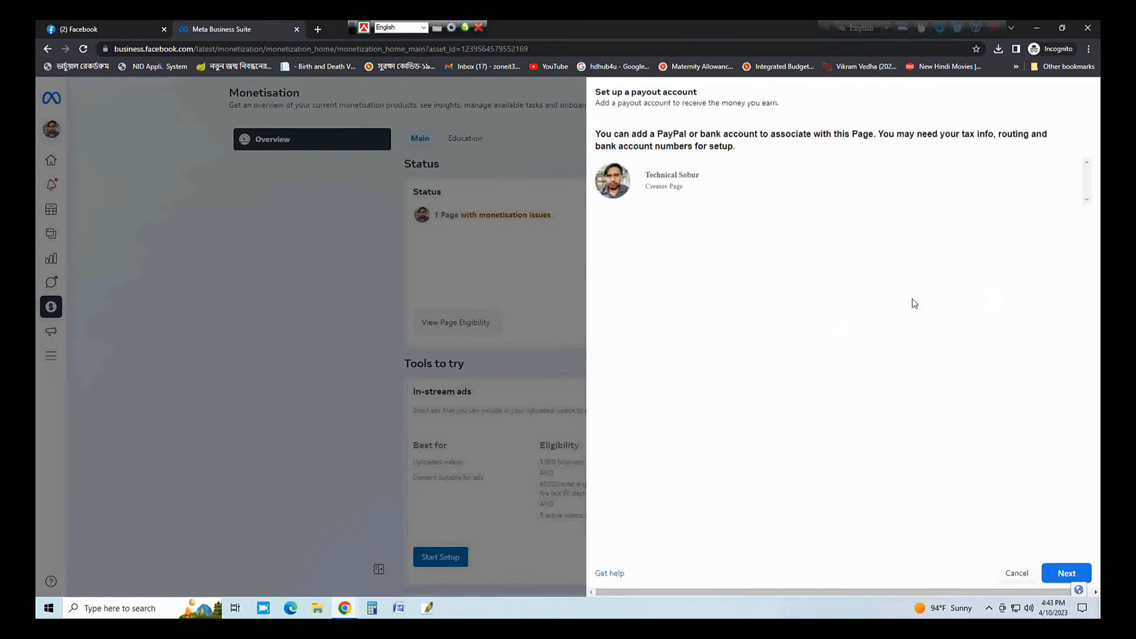
left_click(1066, 573)
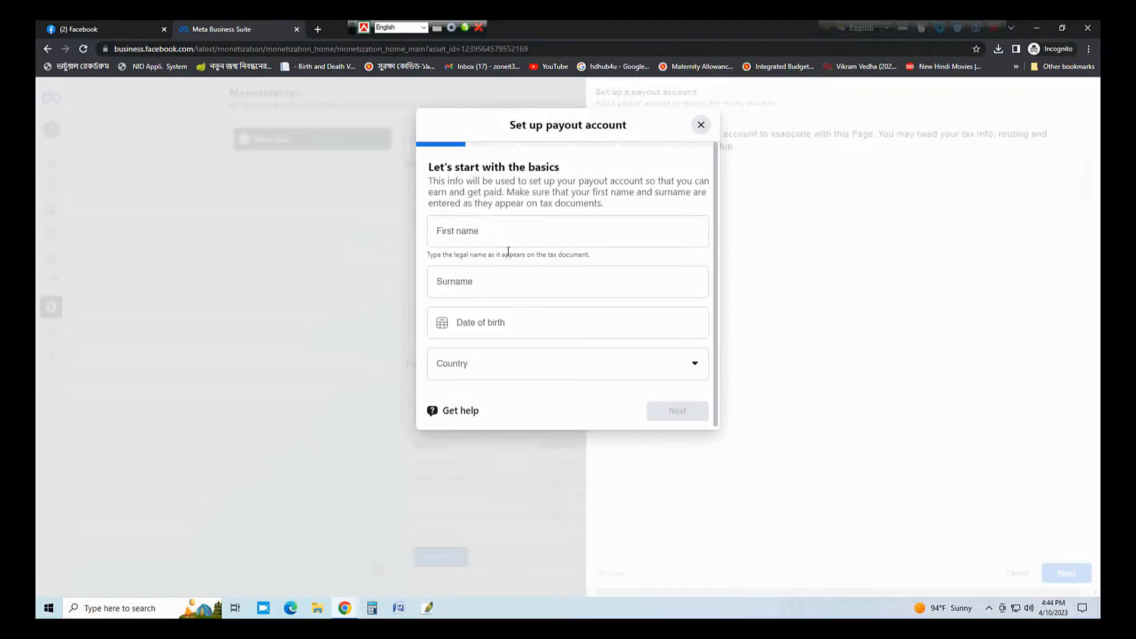
- Enter the account holder's legal first name and surname in the payout form
left_click(494, 228)
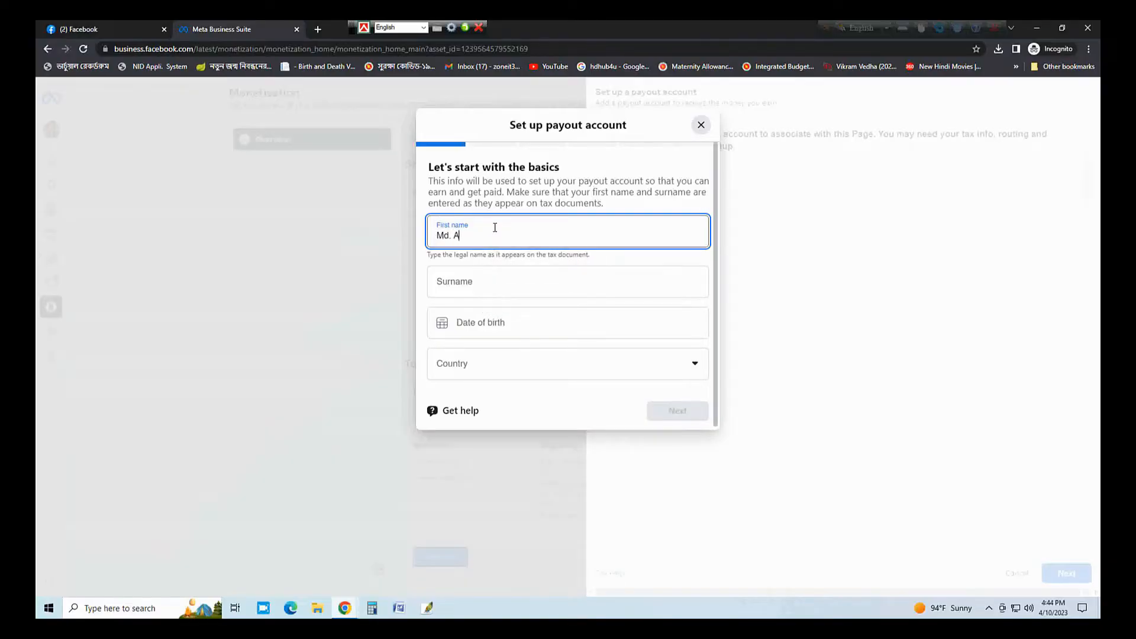
key("Tab")
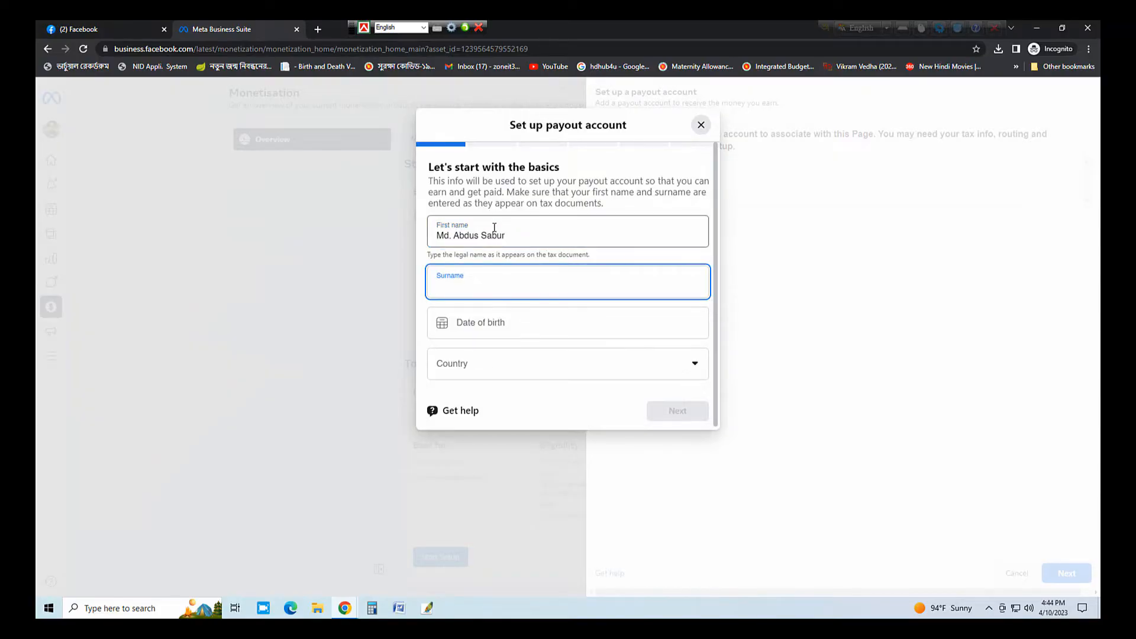
left_click(503, 235)
double_click(496, 235)
key("ctrl+c")
key("BackSpace")
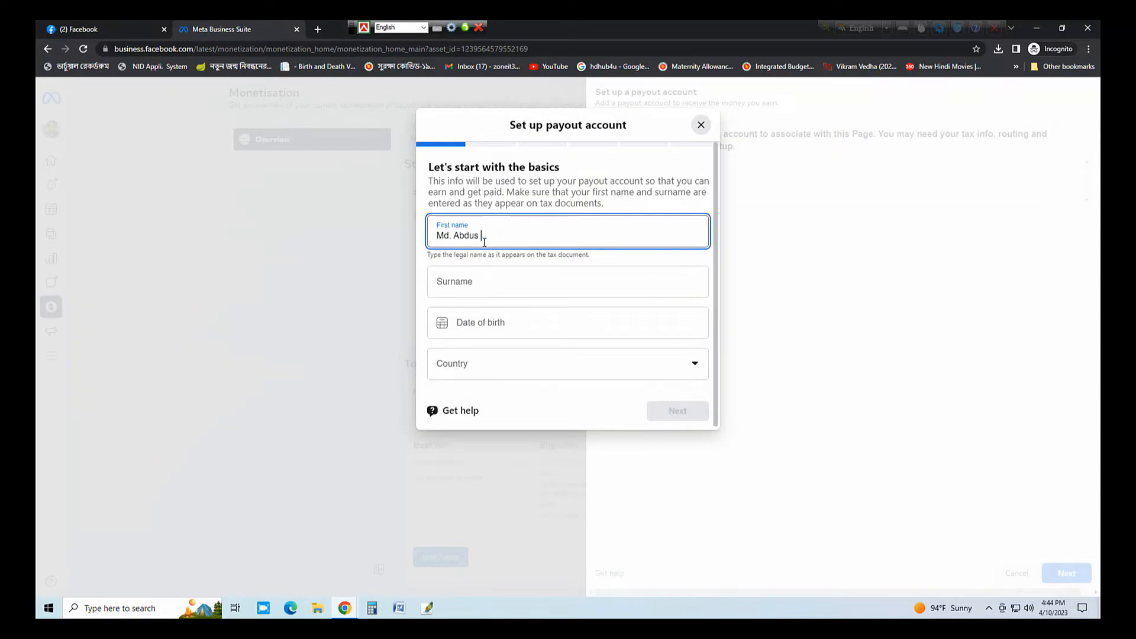
left_click(479, 280)
key("ctrl+v")
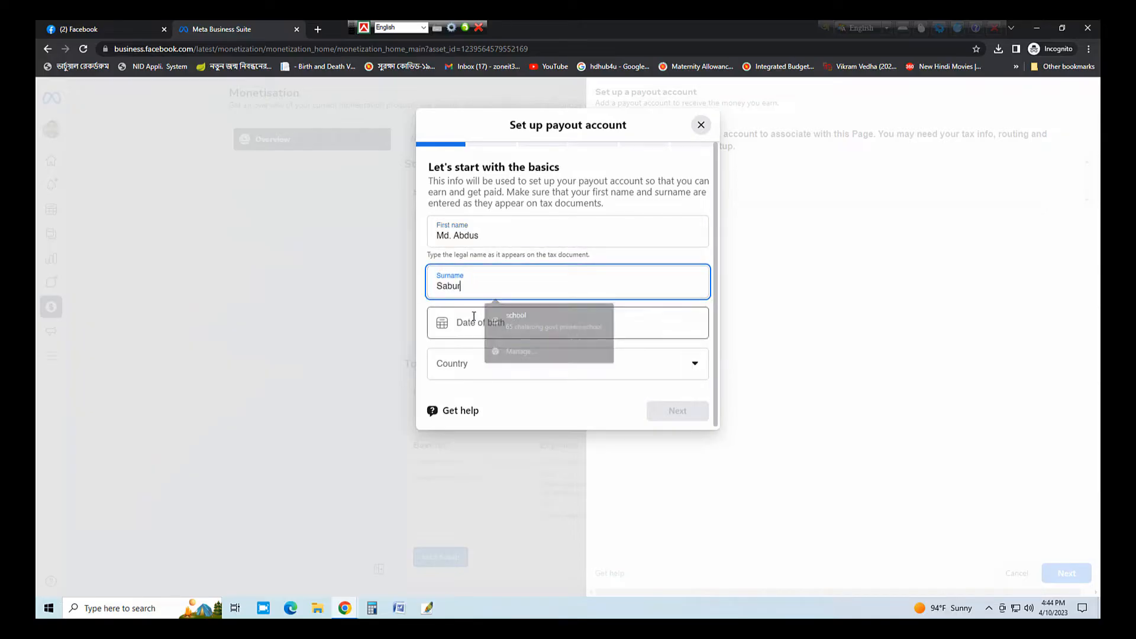
- Pick the date of birth from the calendar and choose Bangladesh as the country
left_click(474, 328)
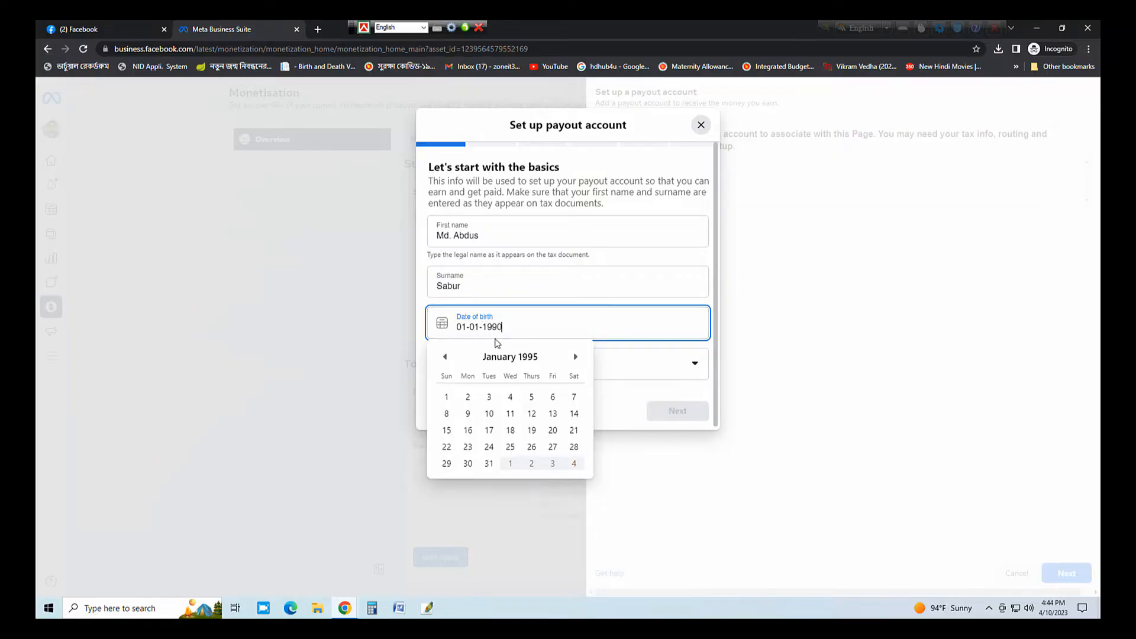
left_click_drag(511, 327, 454, 324)
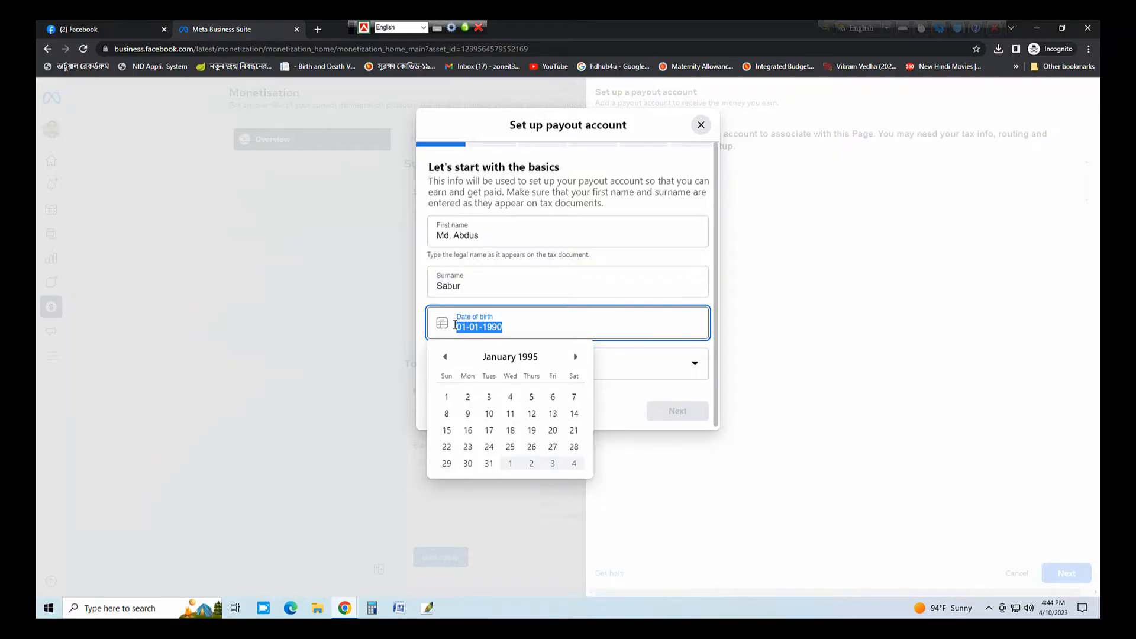
left_click_drag(535, 360, 482, 362)
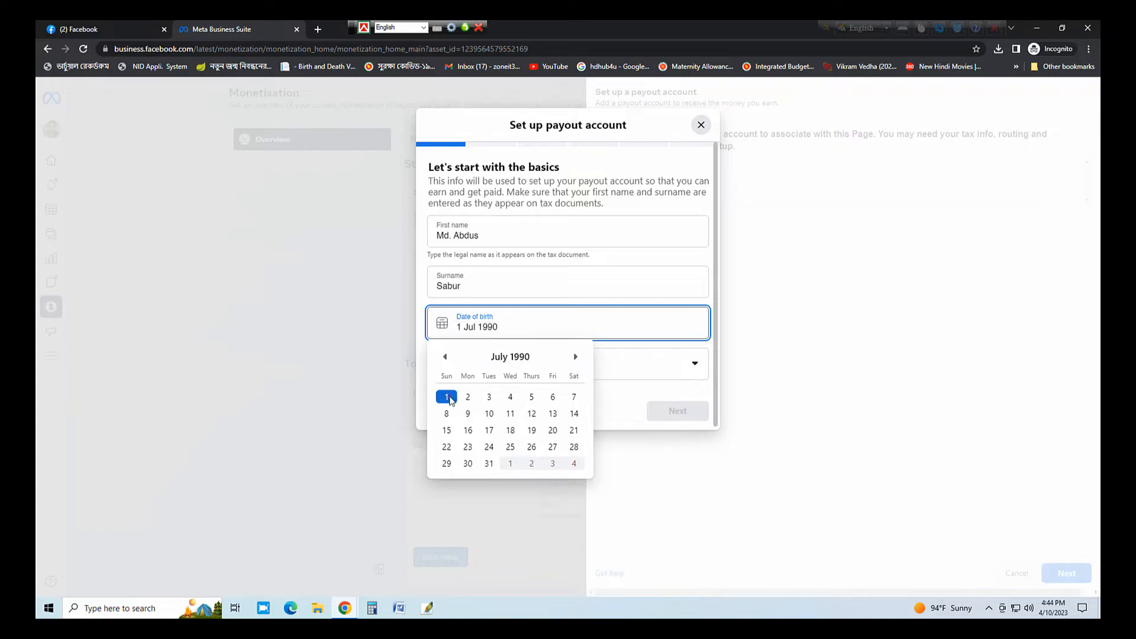
left_click(450, 397)
left_click(551, 372)
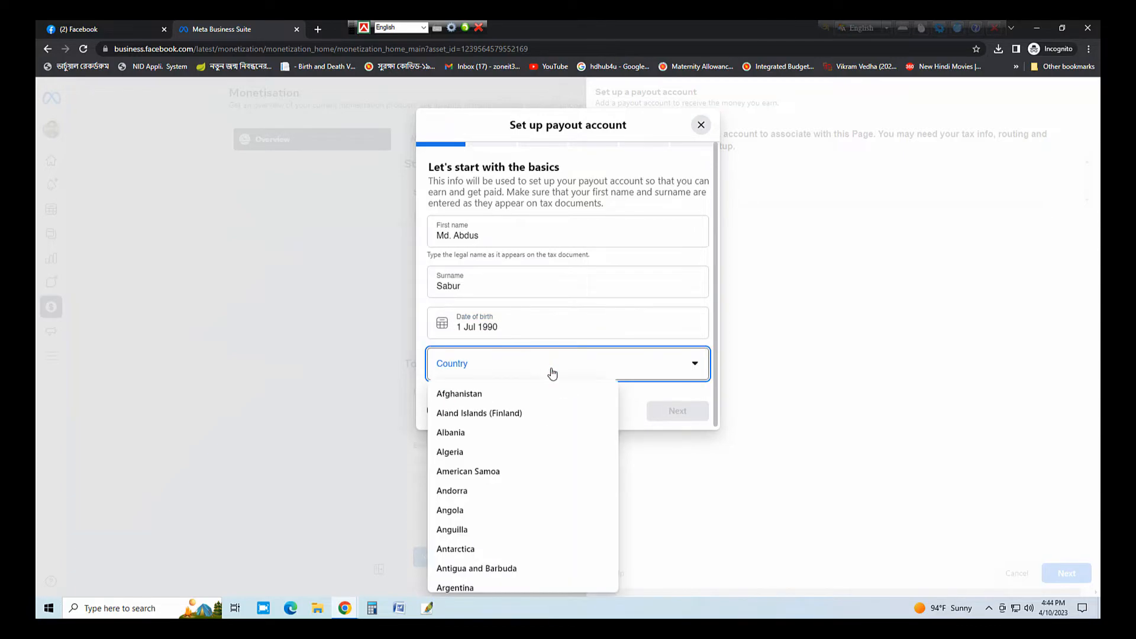
type("ban")
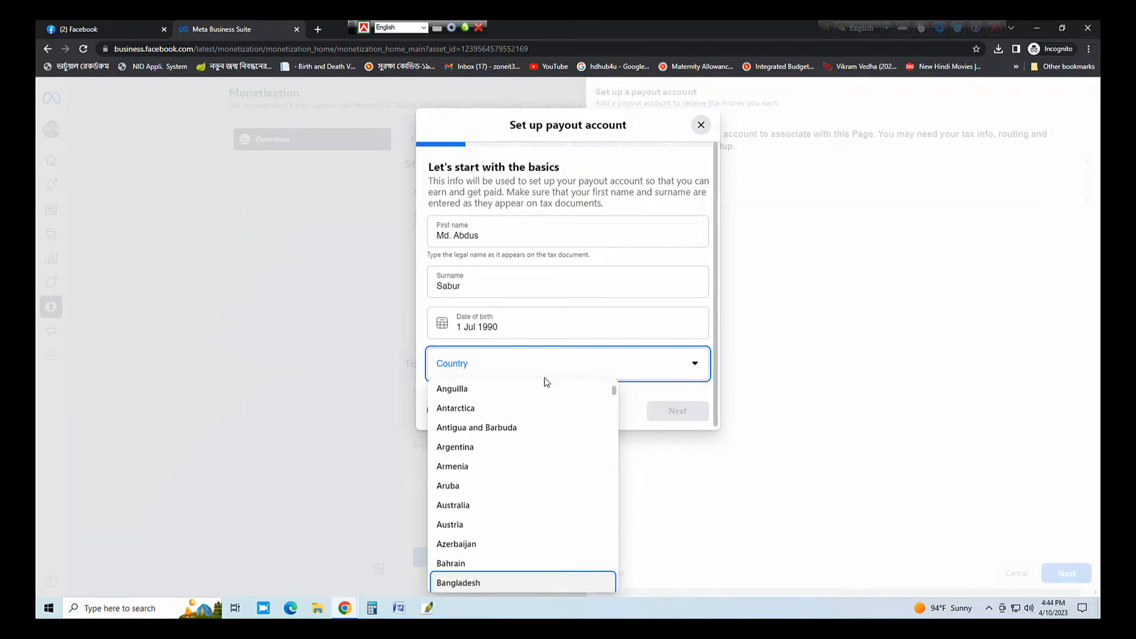
left_click(543, 585)
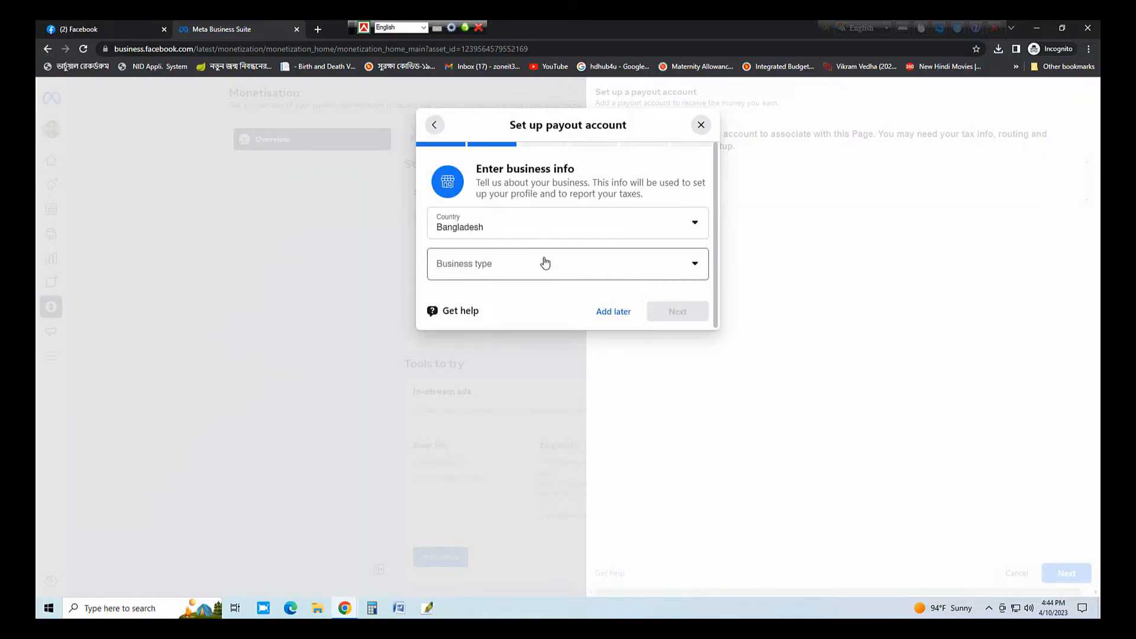
- Set the business type to Individual and submit the business info
left_click(546, 267)
left_click(475, 293)
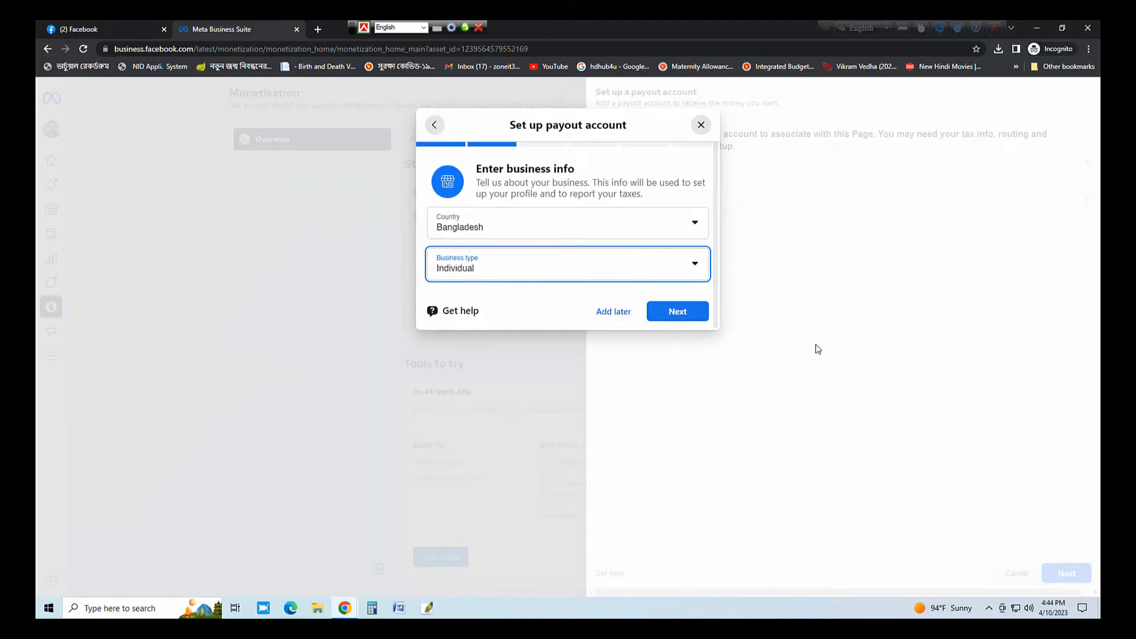
left_click(695, 318)
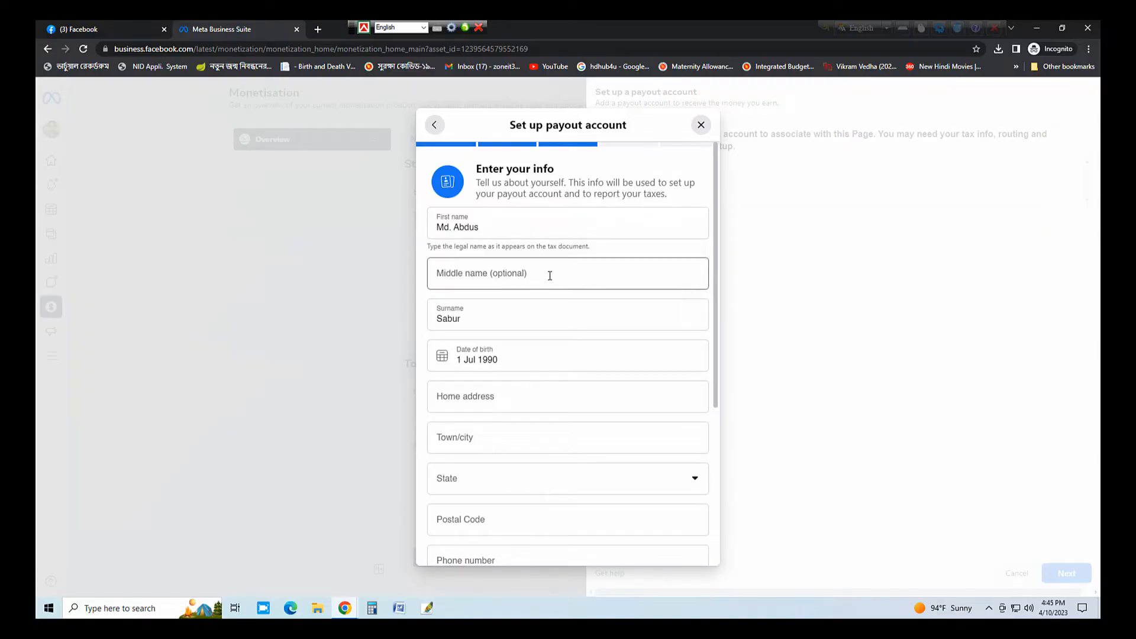
- Move the middle name out of the first name into its own field
double_click(504, 229)
key("ctrl+c")
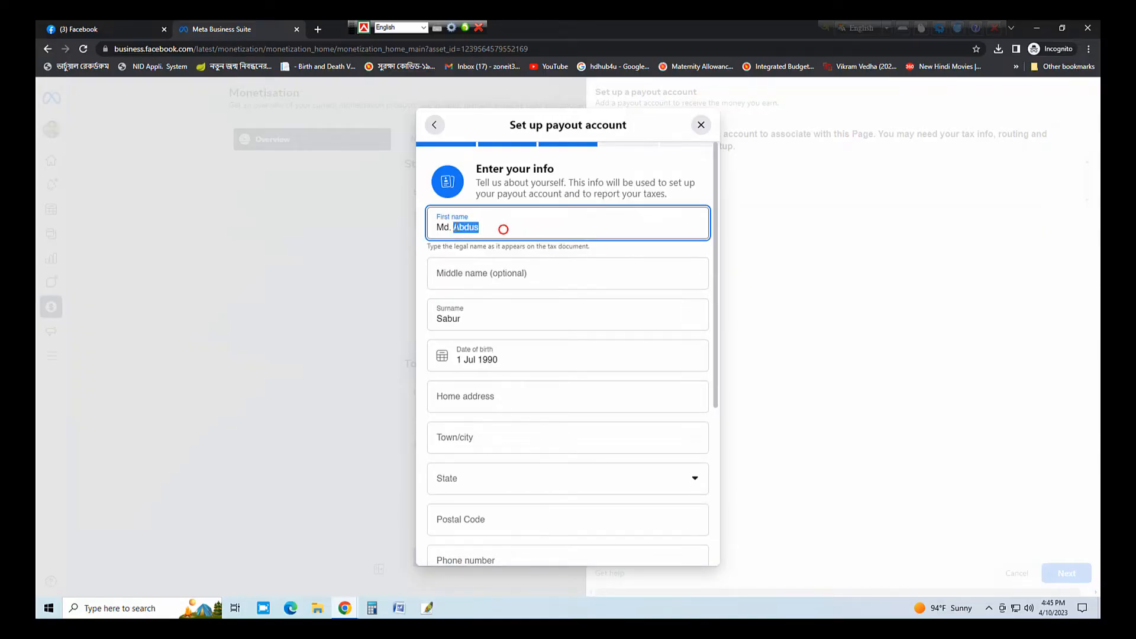
key("BackSpace")
left_click(474, 267)
key("ctrl+v")
key("Tab")
key("Tab")
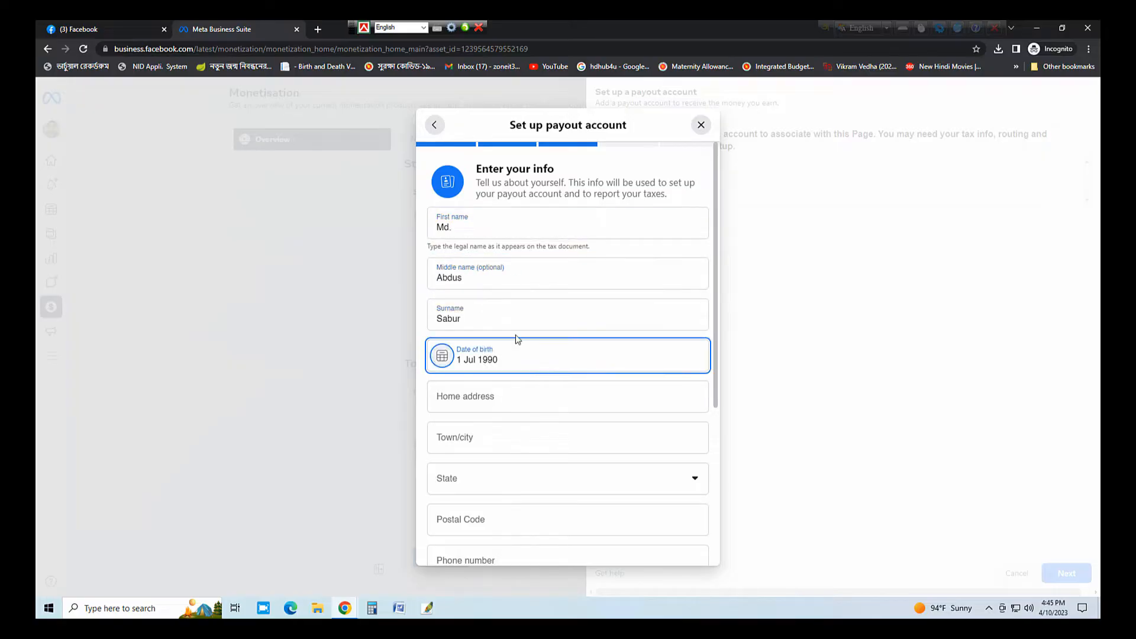
- Type the home address with village, upazila and district
left_click(523, 396)
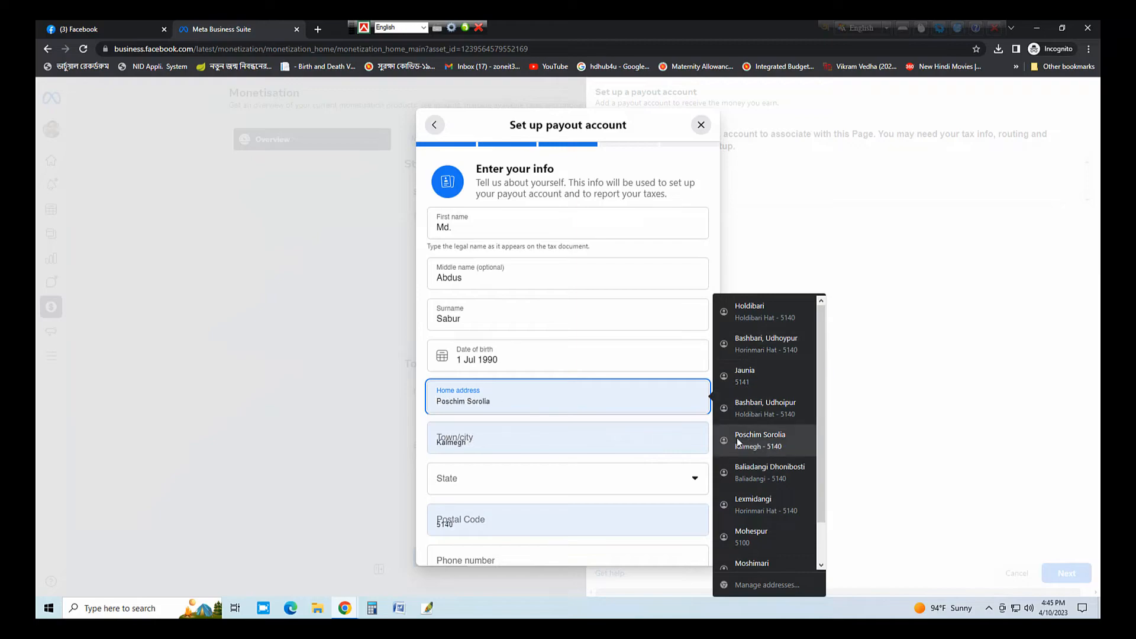
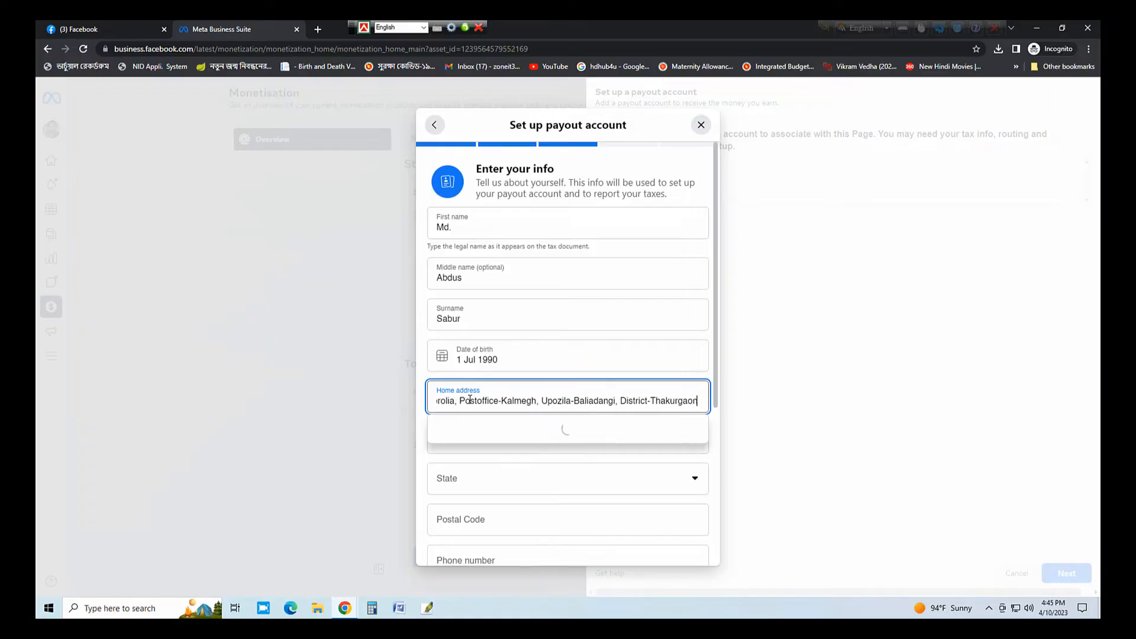
- Enter the town or city and copy the home address text
left_click(497, 437)
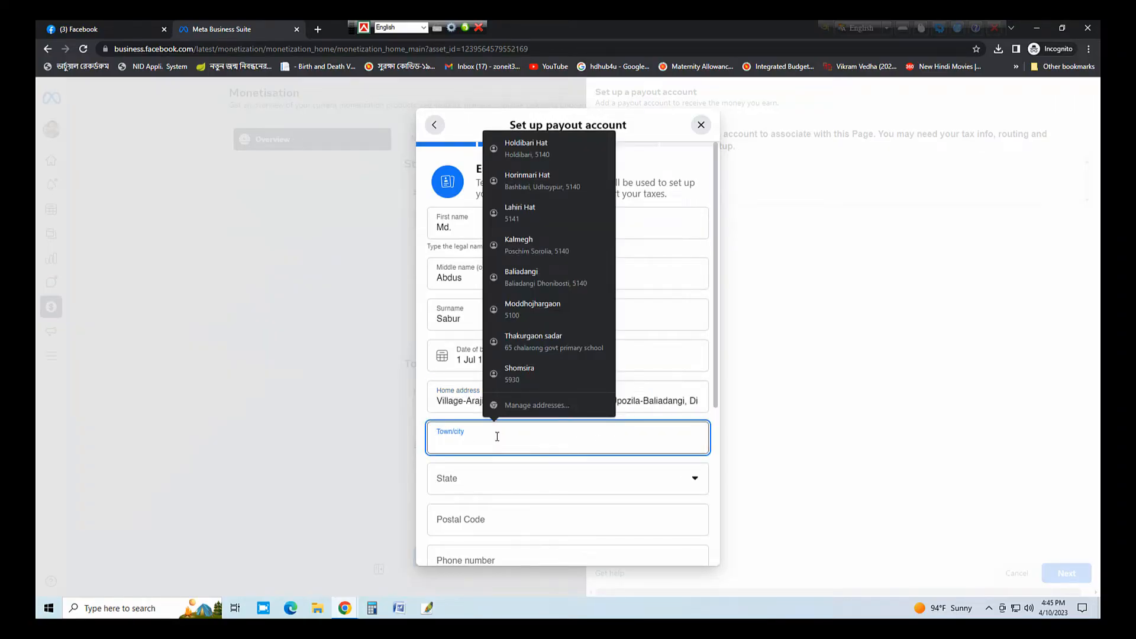
type("tha")
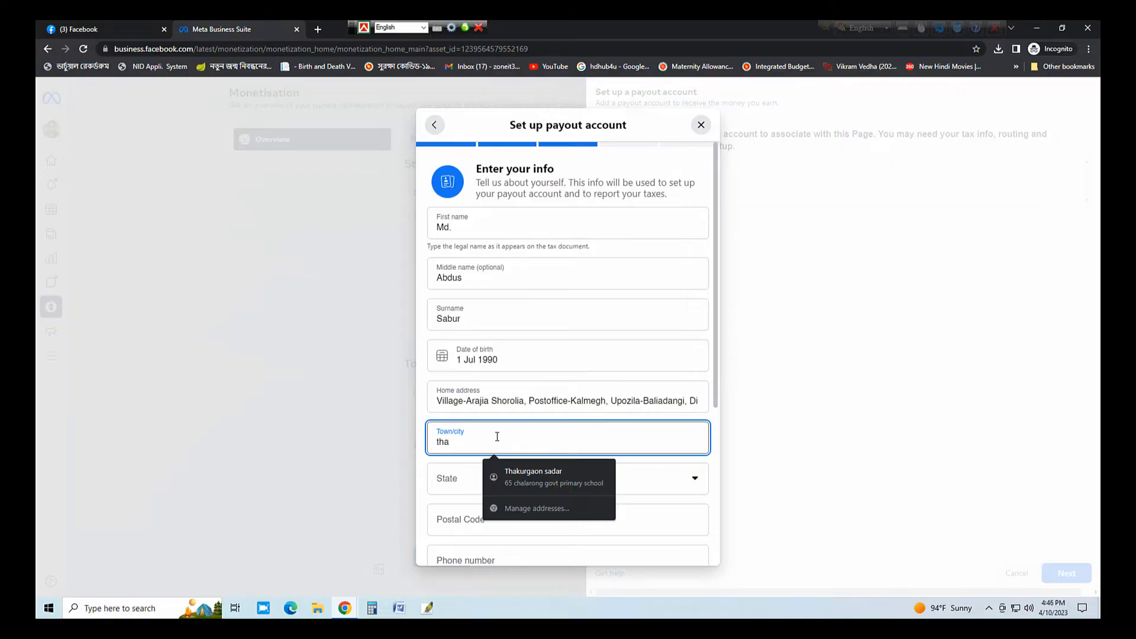
key("BackSpace")
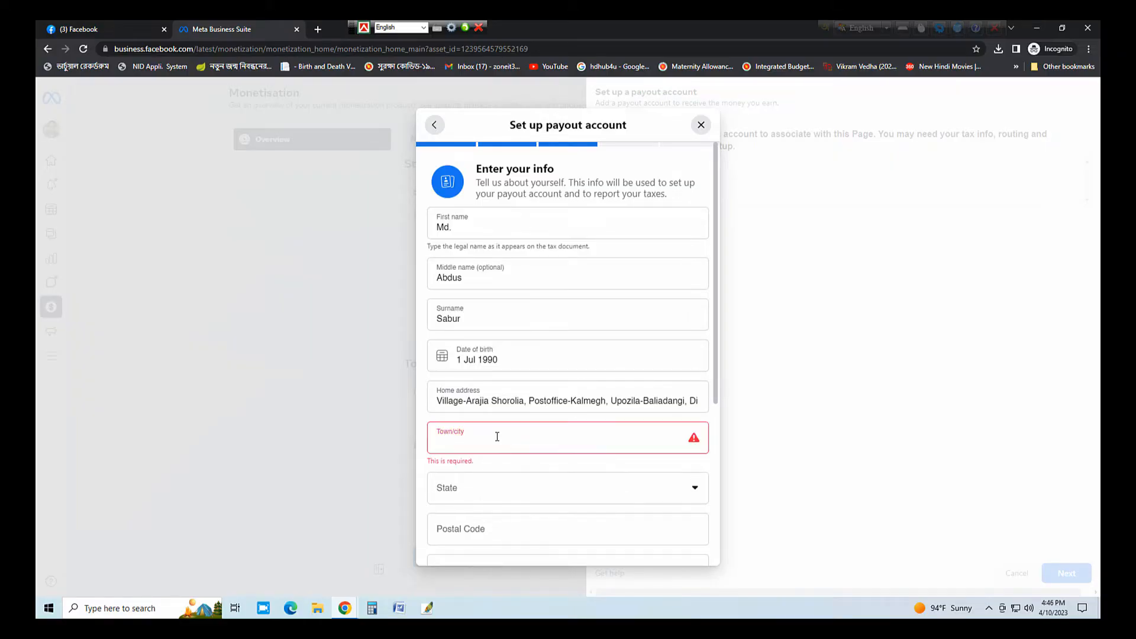
type("Thakurgaon")
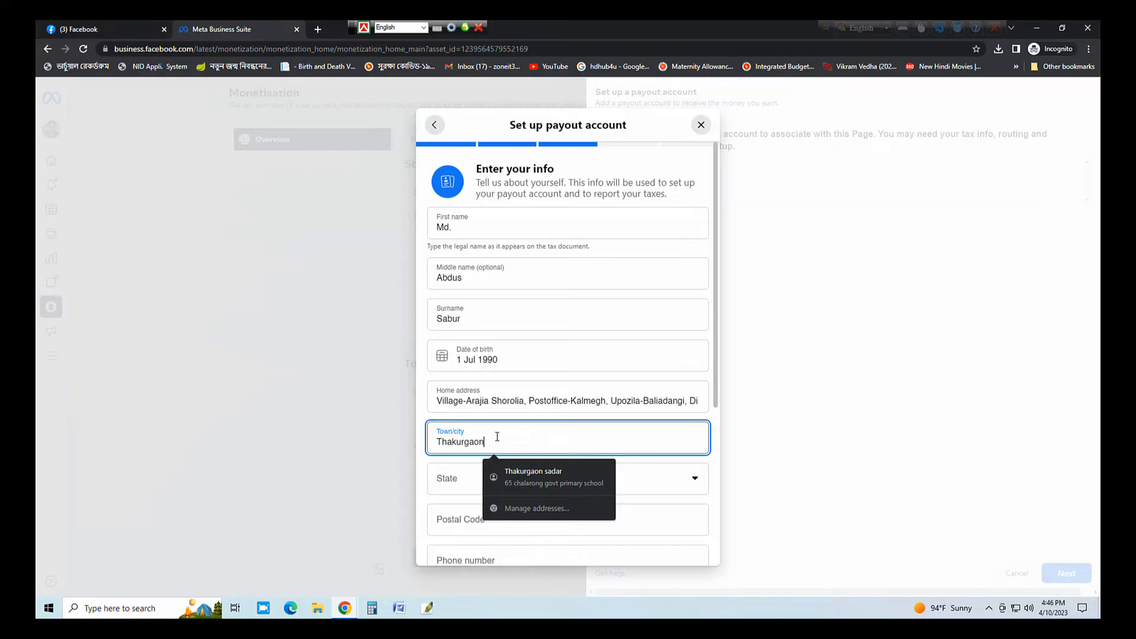
key("Tab")
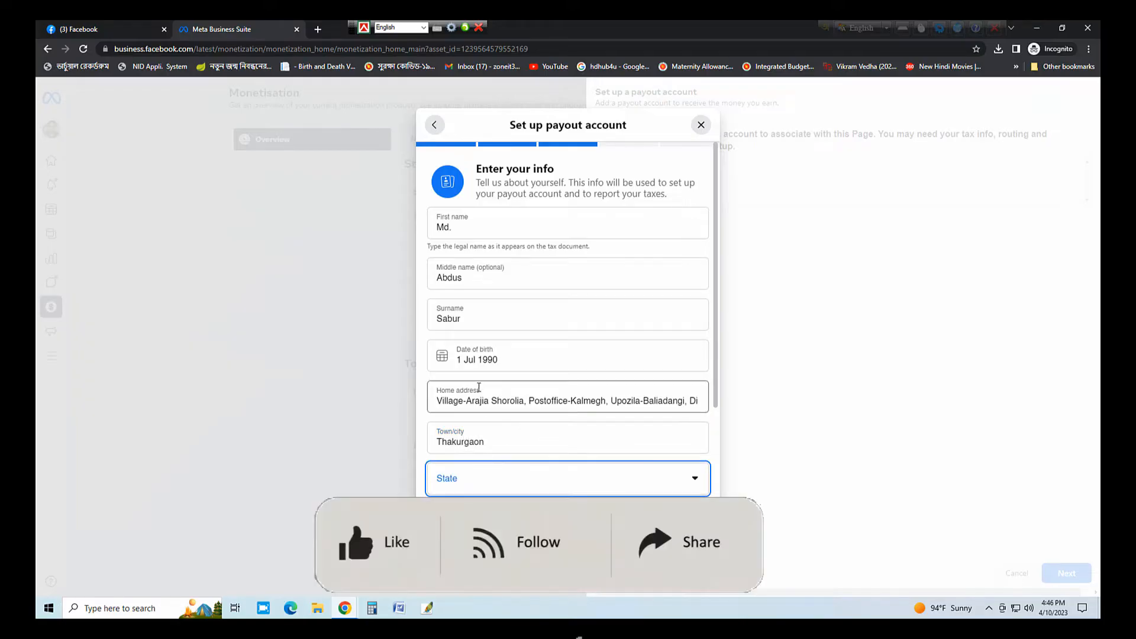
left_click(479, 389)
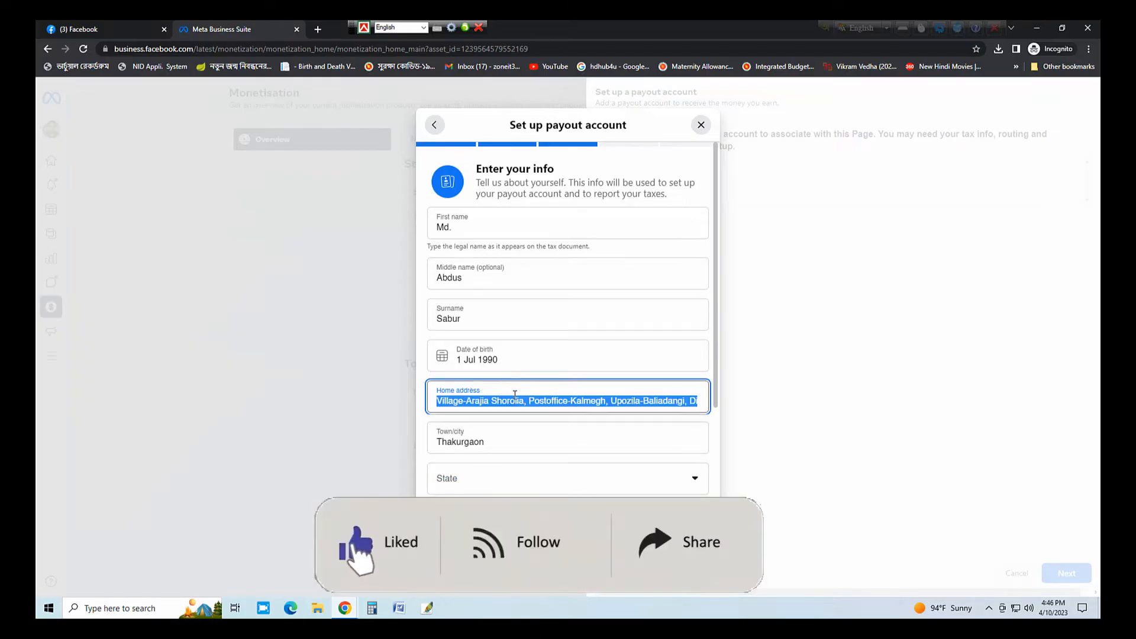
right_click(514, 391)
left_click(552, 434)
- Choose the state/division from the list and enter the postal code
left_click(522, 480)
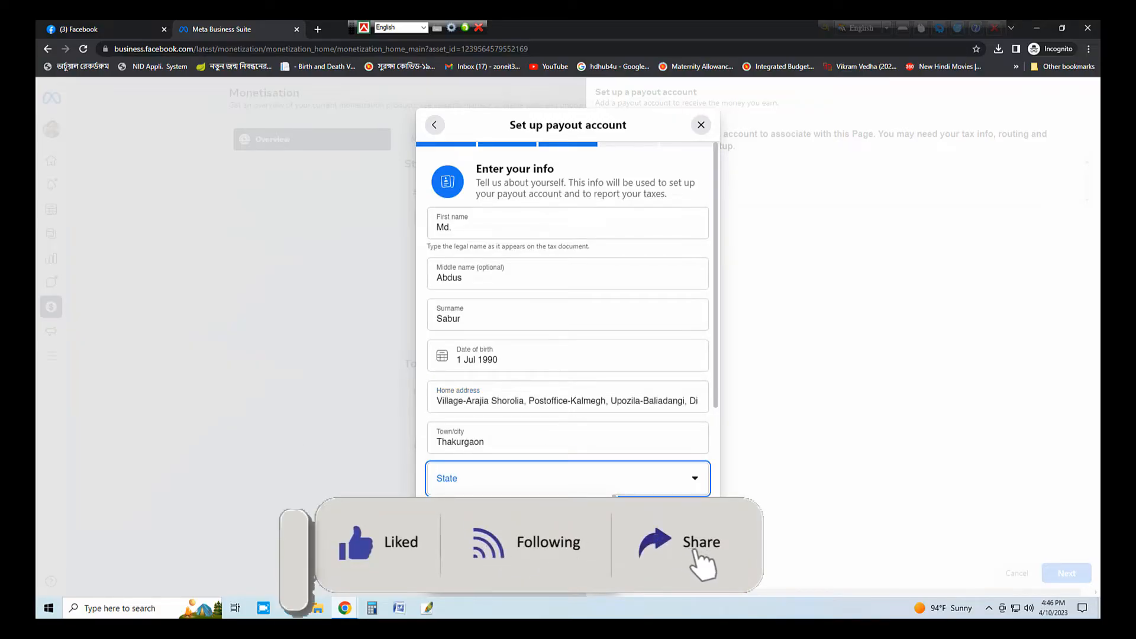
key("r")
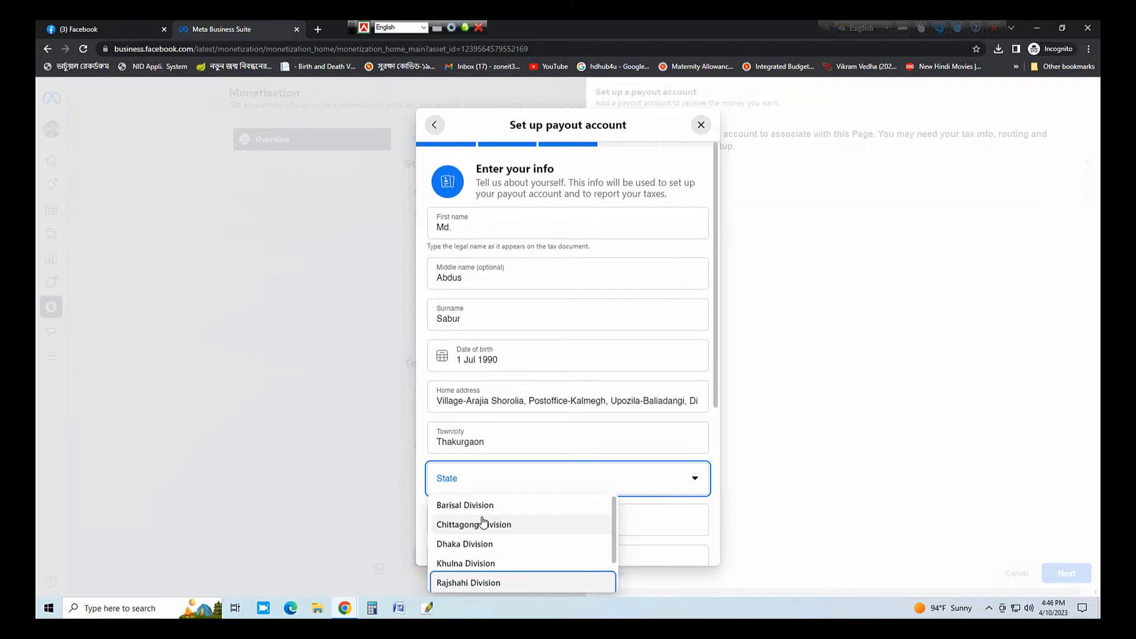
scroll(497, 543, "down", 1)
left_click(479, 561)
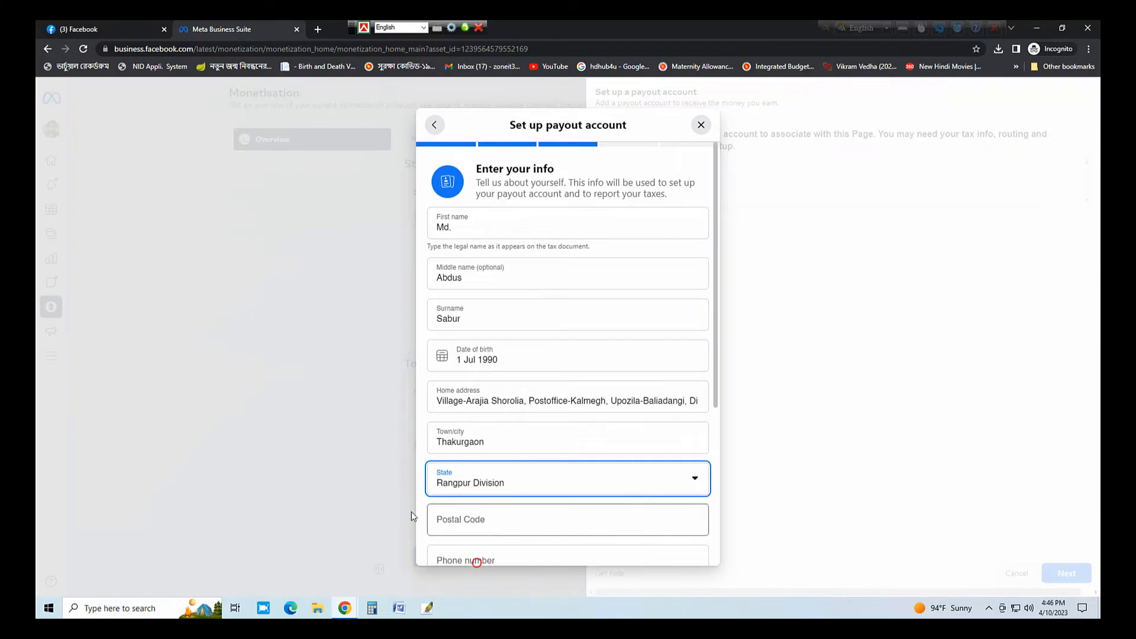
left_click(540, 514)
type("5")
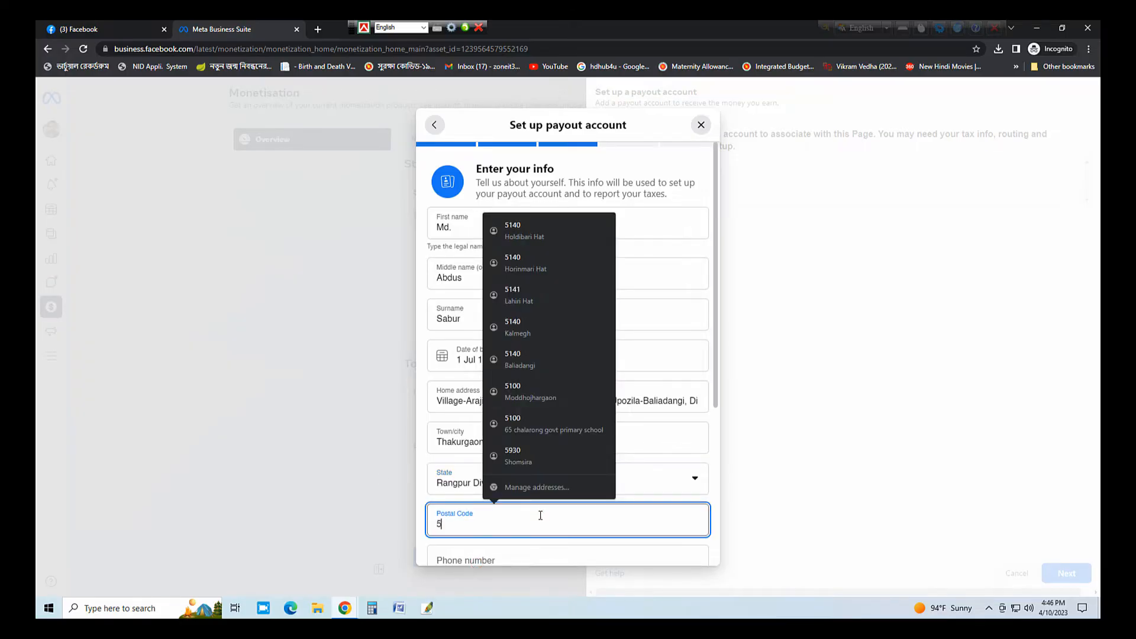
type("140")
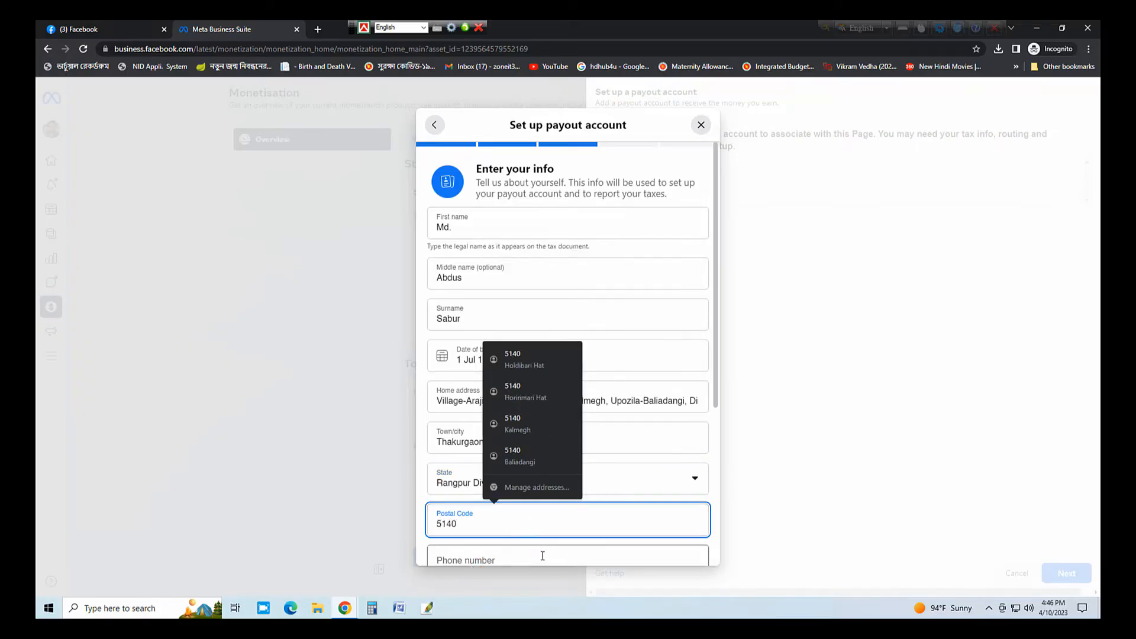
left_click(543, 555)
- Enter the contact e-mail and tax identification number, leave VAT/GST empty, and tick the taxpayer certification
scroll(552, 543, "down", 3)
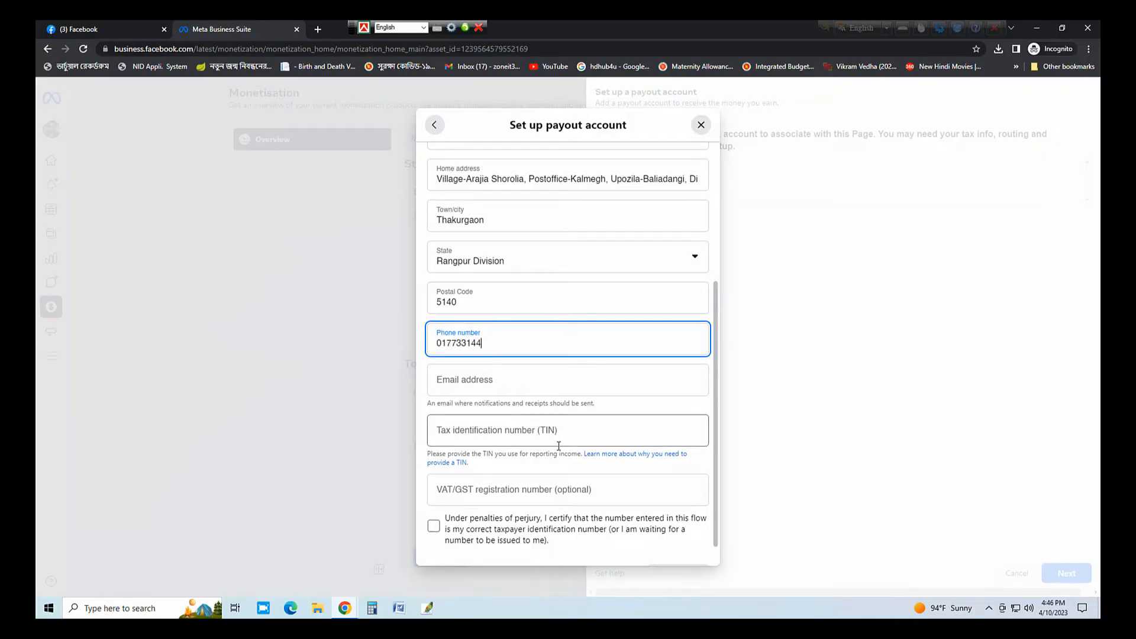
left_click(556, 388)
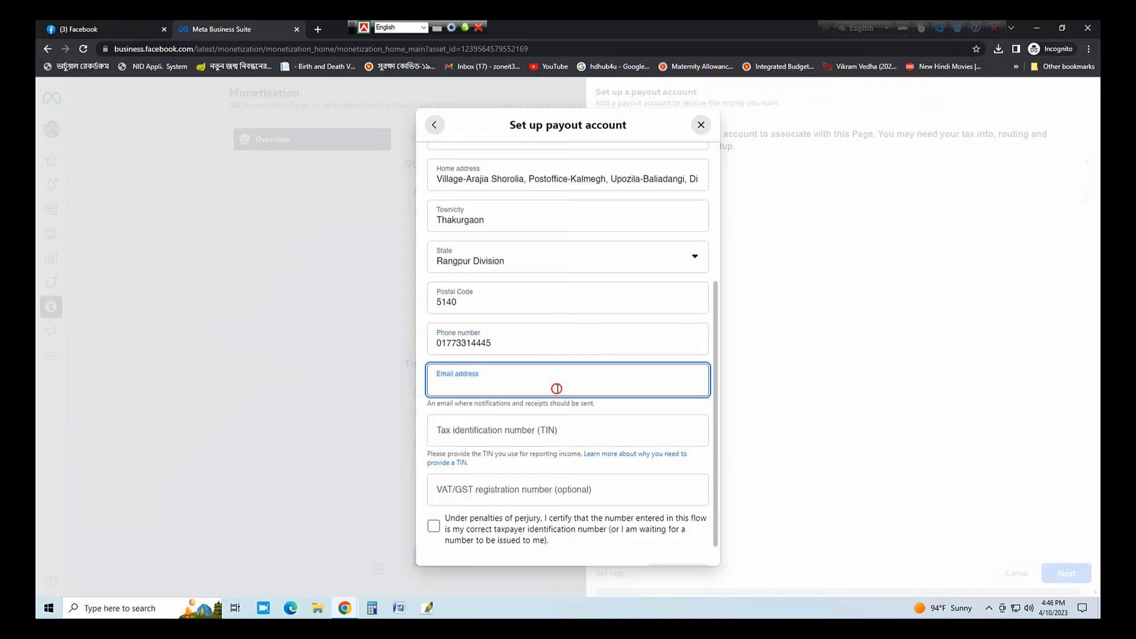
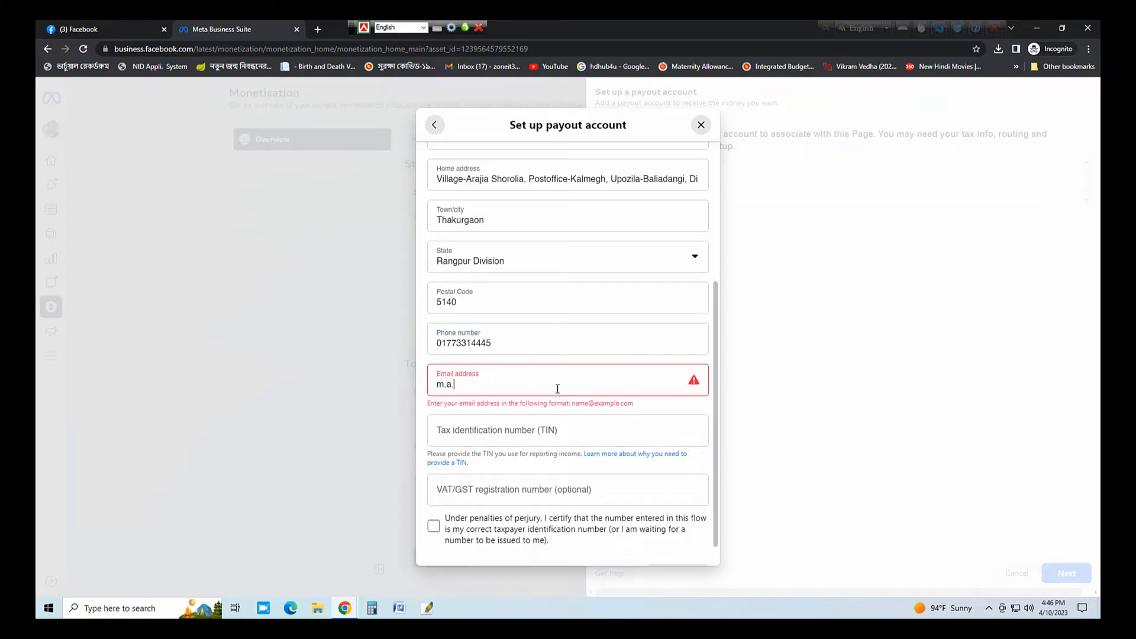
key("Tab")
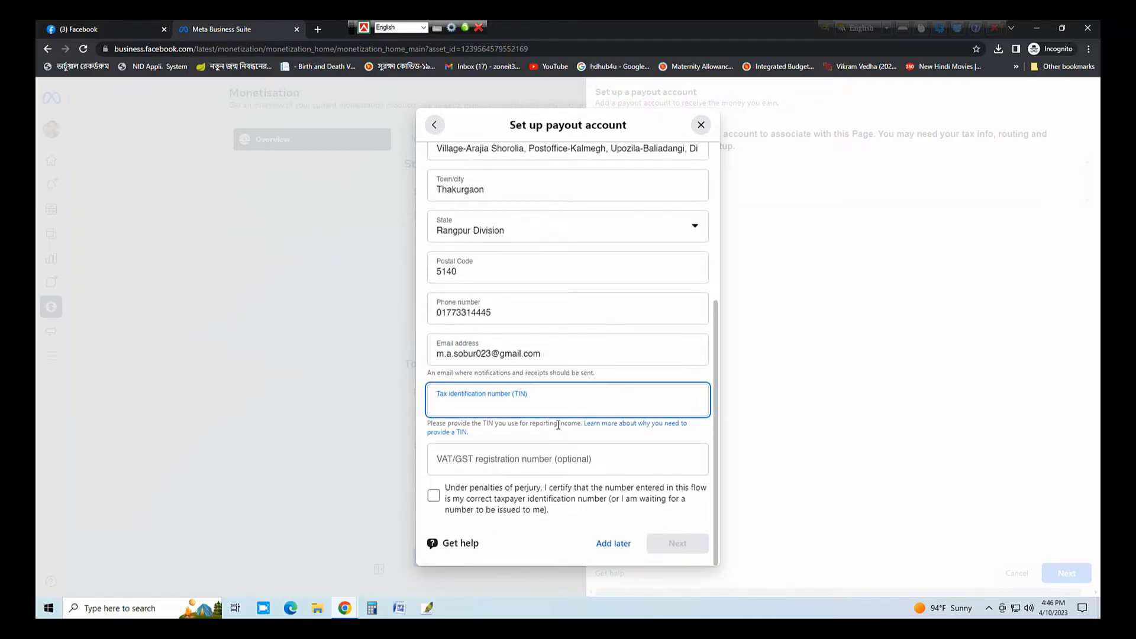
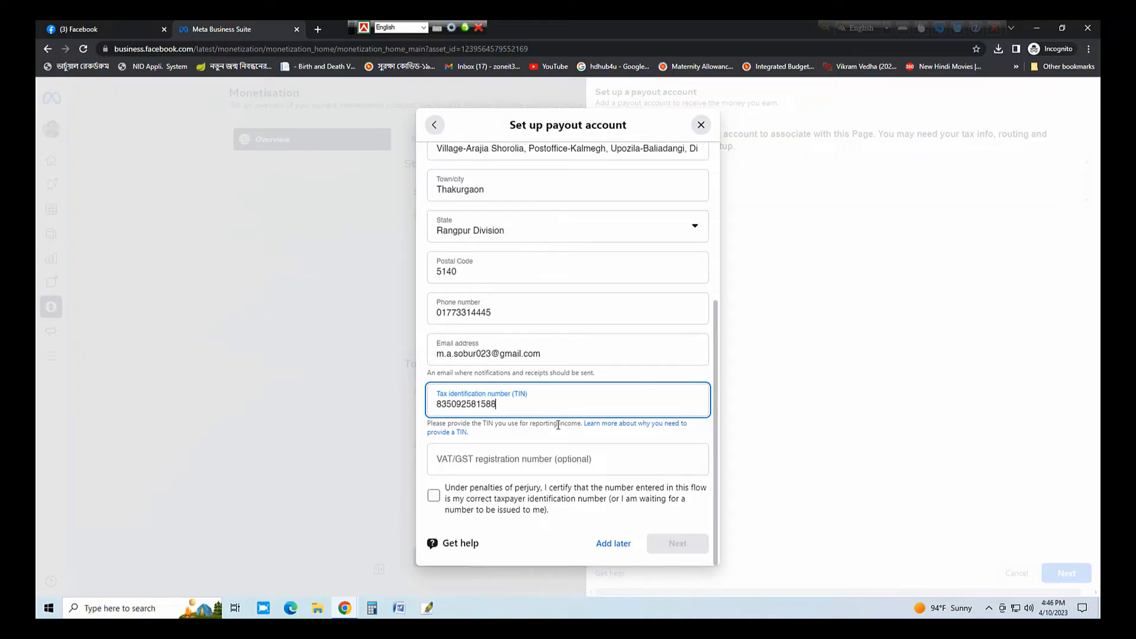
left_click(587, 467)
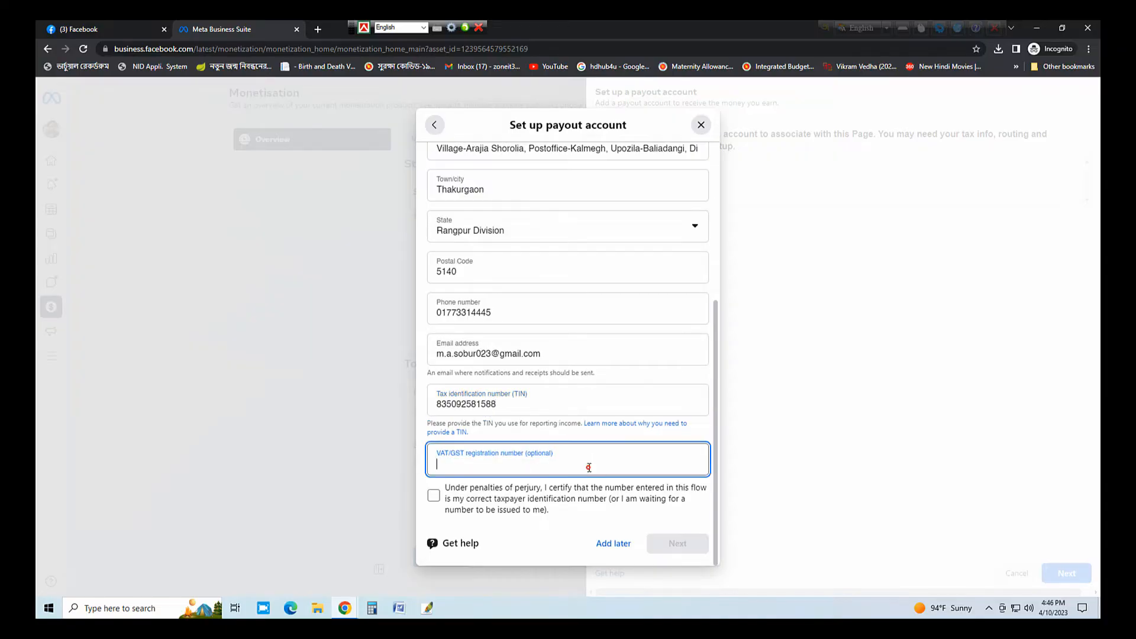
left_click(436, 498)
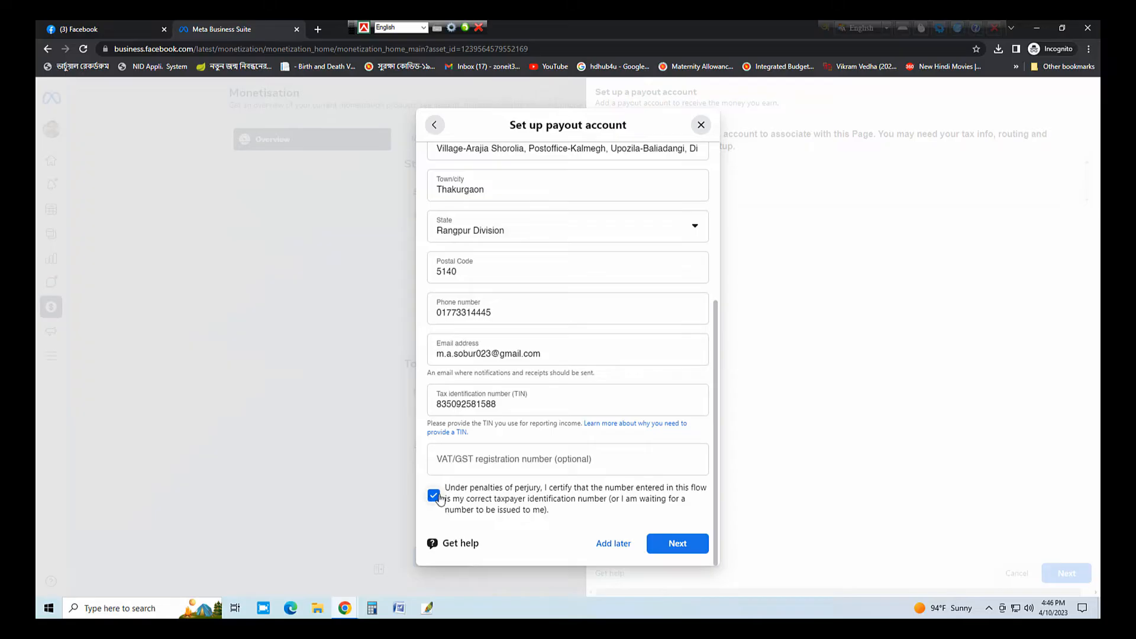
- Submit the contact details, choose manual bank linking, and set the bank country to Bangladesh
left_click(678, 544)
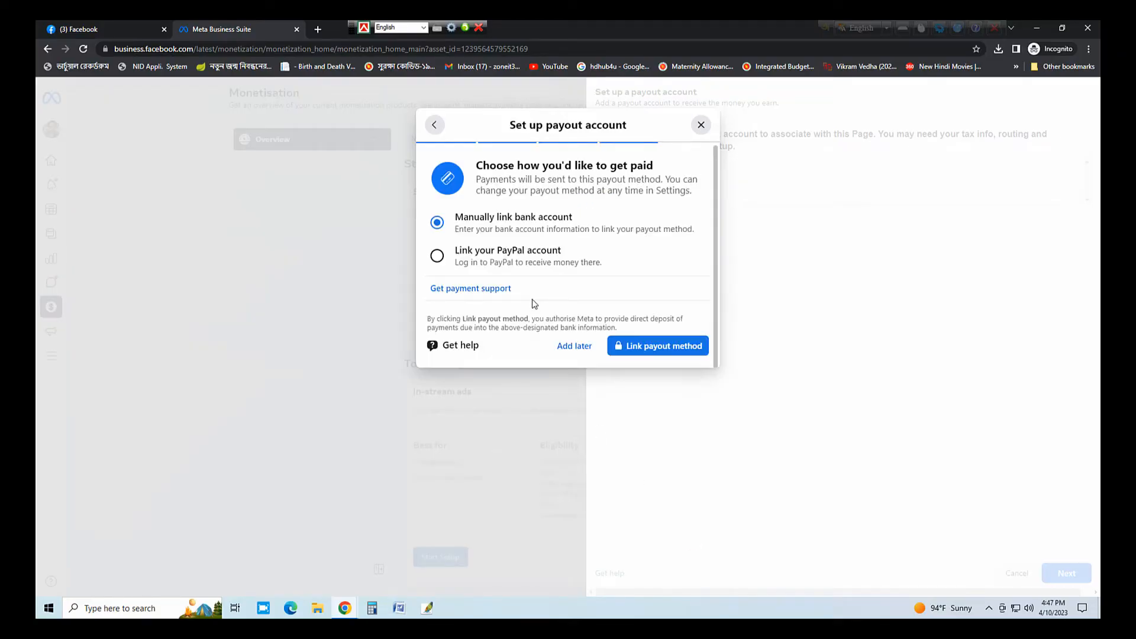
left_click(679, 347)
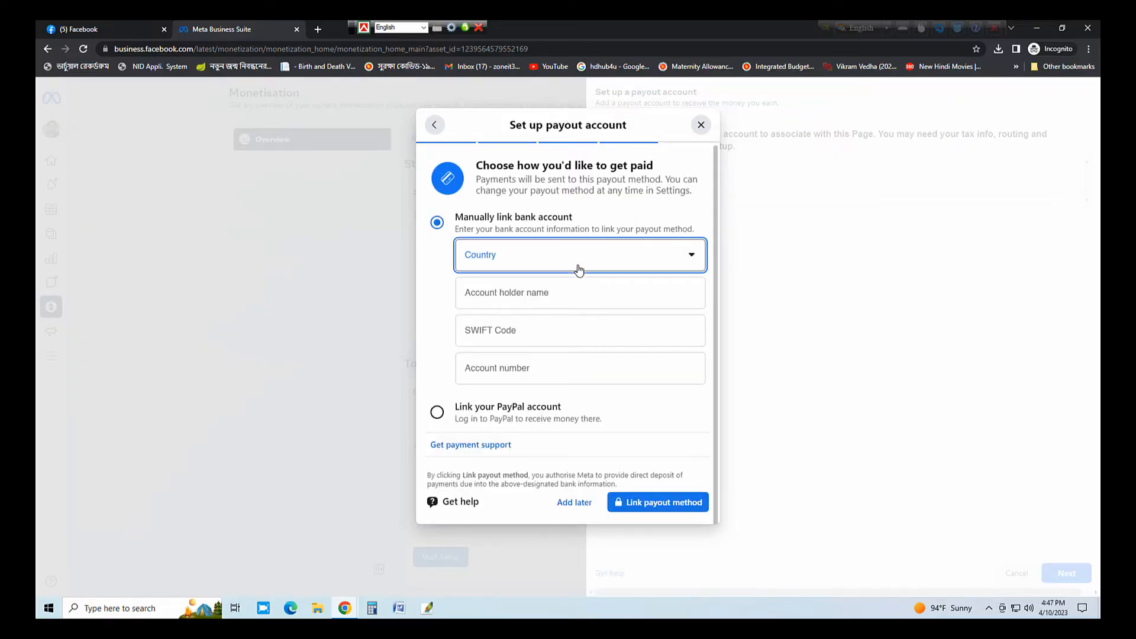
left_click(578, 269)
type("ban")
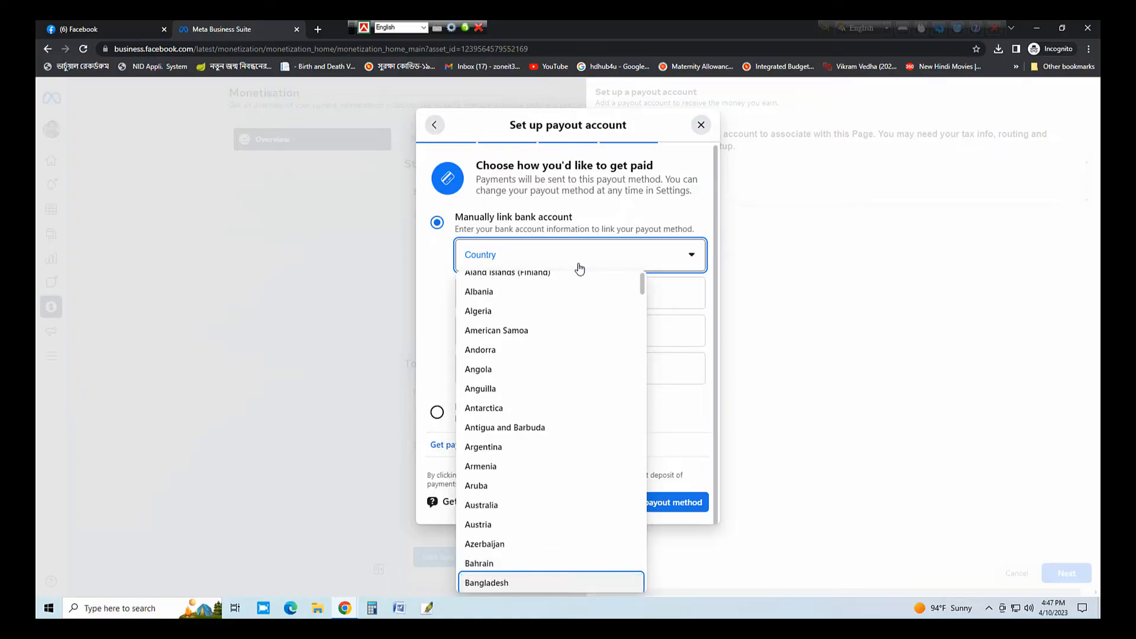
left_click(580, 269)
left_click(579, 261)
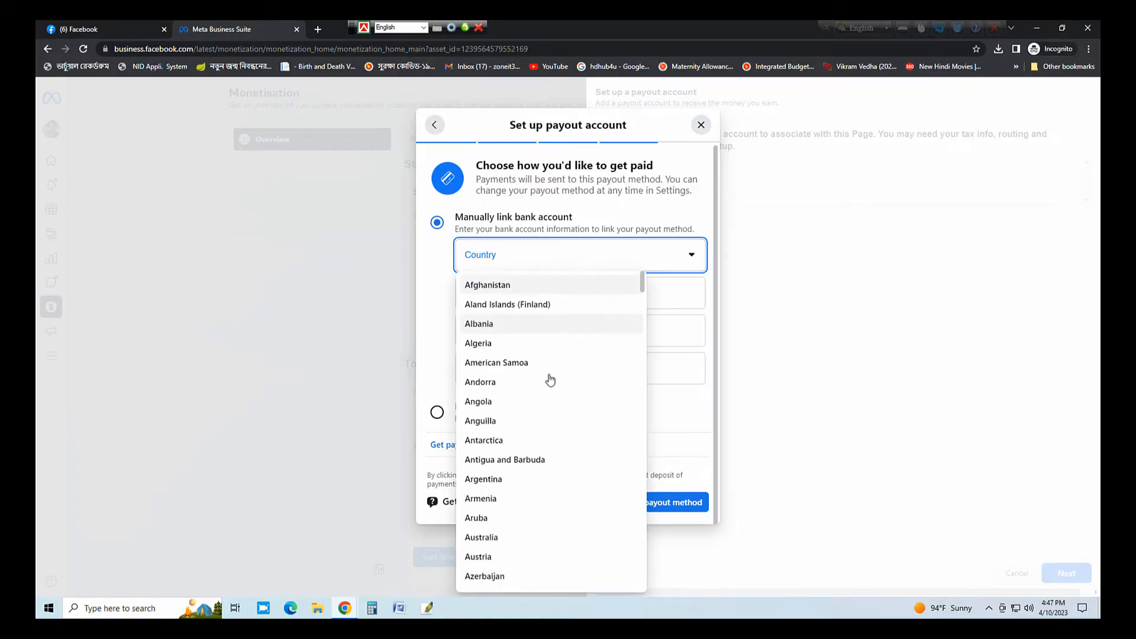
scroll(521, 504, "down", 3)
left_click(519, 457)
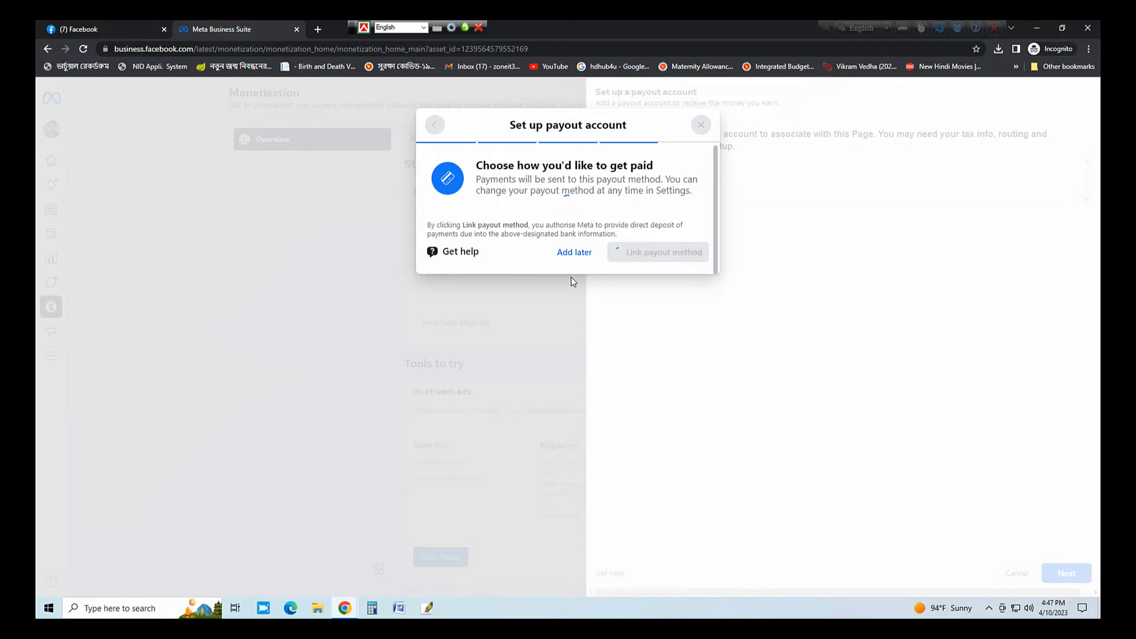
- Enter the account holder's full name for the bank account
left_click(578, 294)
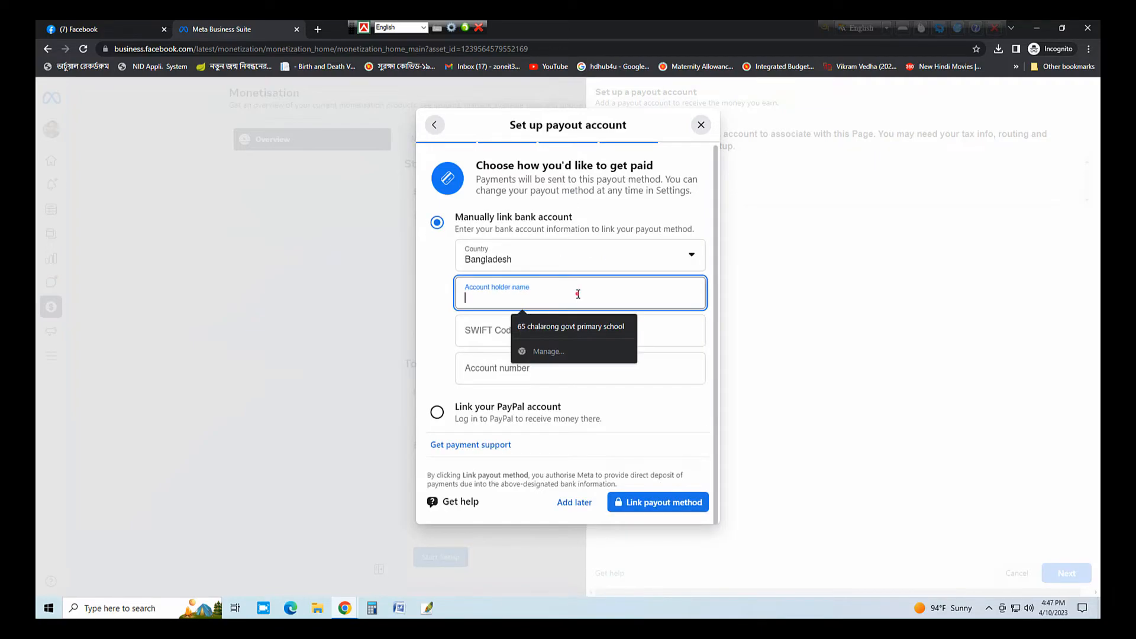
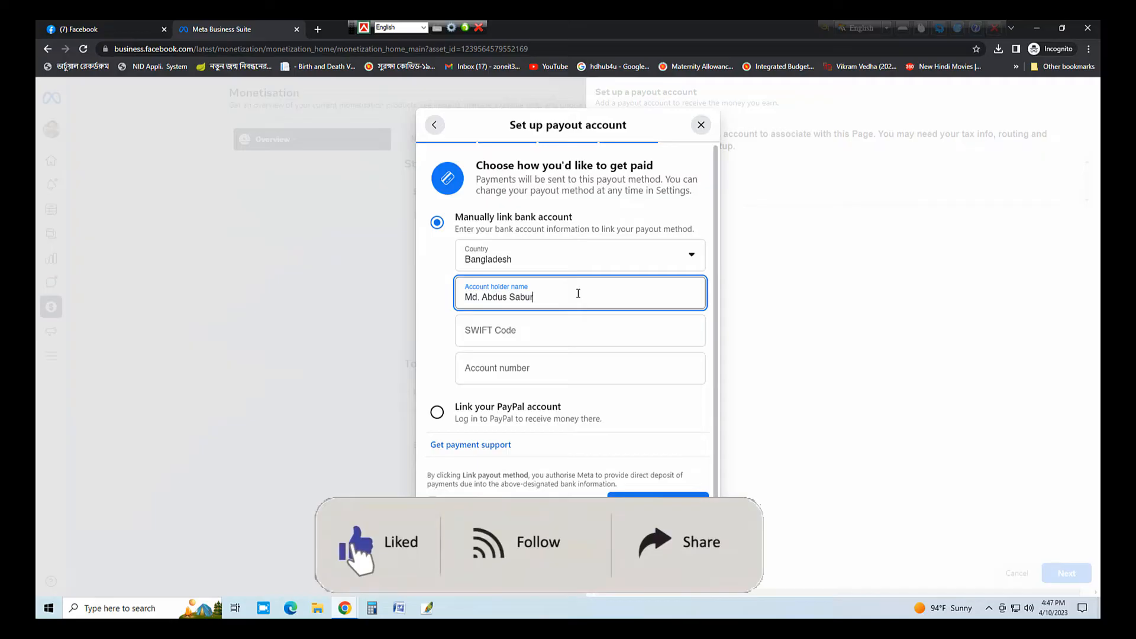
key("Tab")
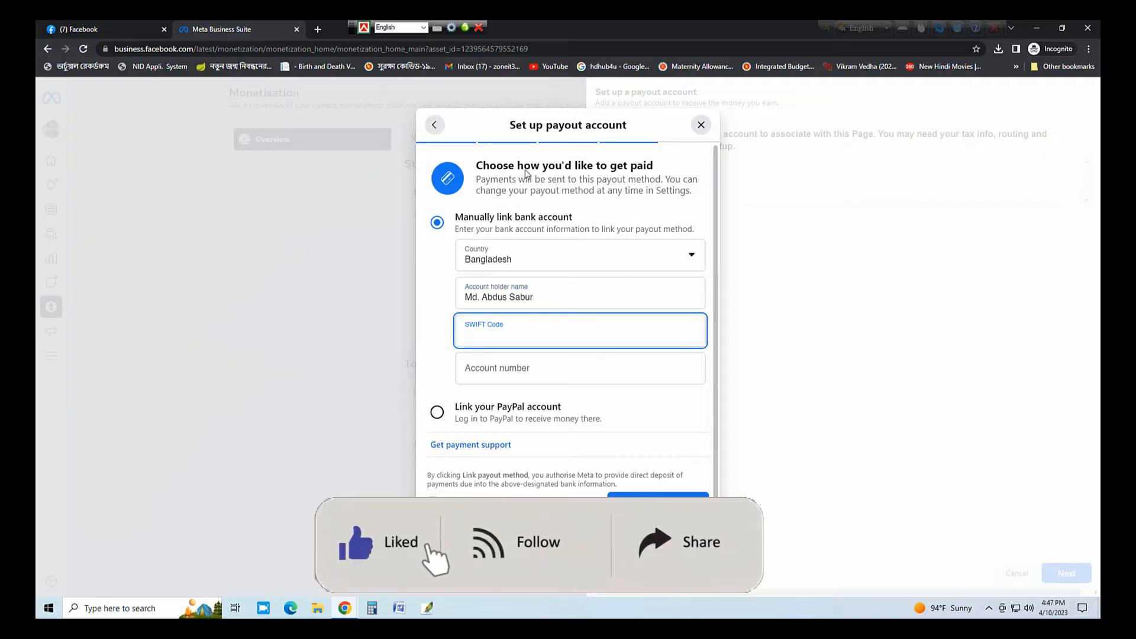
- Copy SWIFT code DBBLBDDH from the Dutch-Bangla Bank Thakurgaon branch page in another window
mouse_move(346, 609)
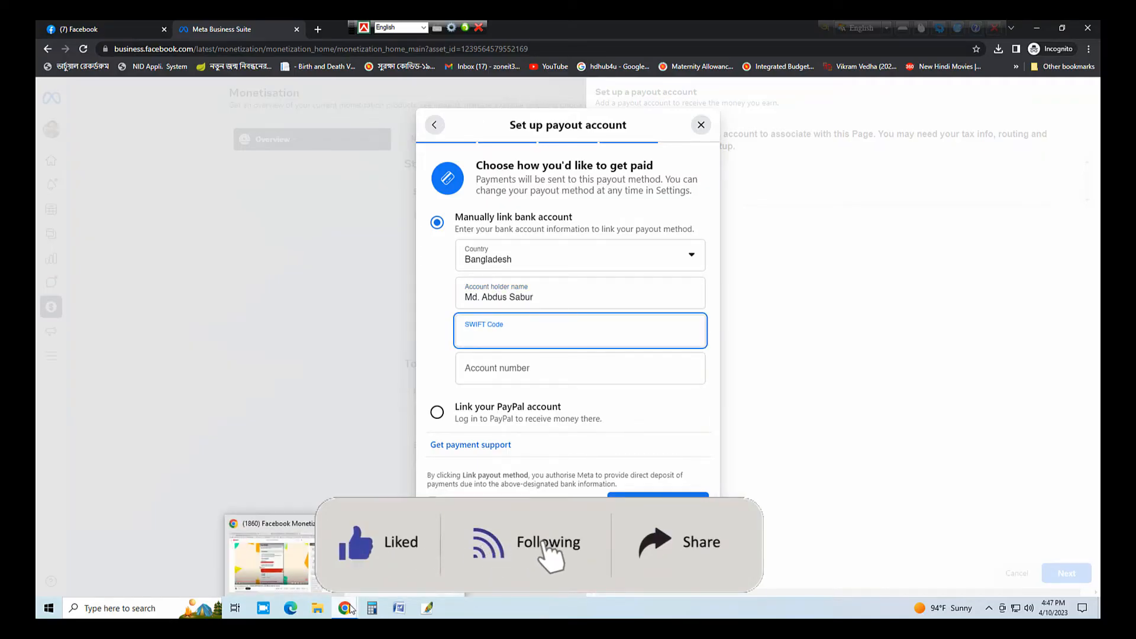
left_click(269, 553)
left_click(561, 26)
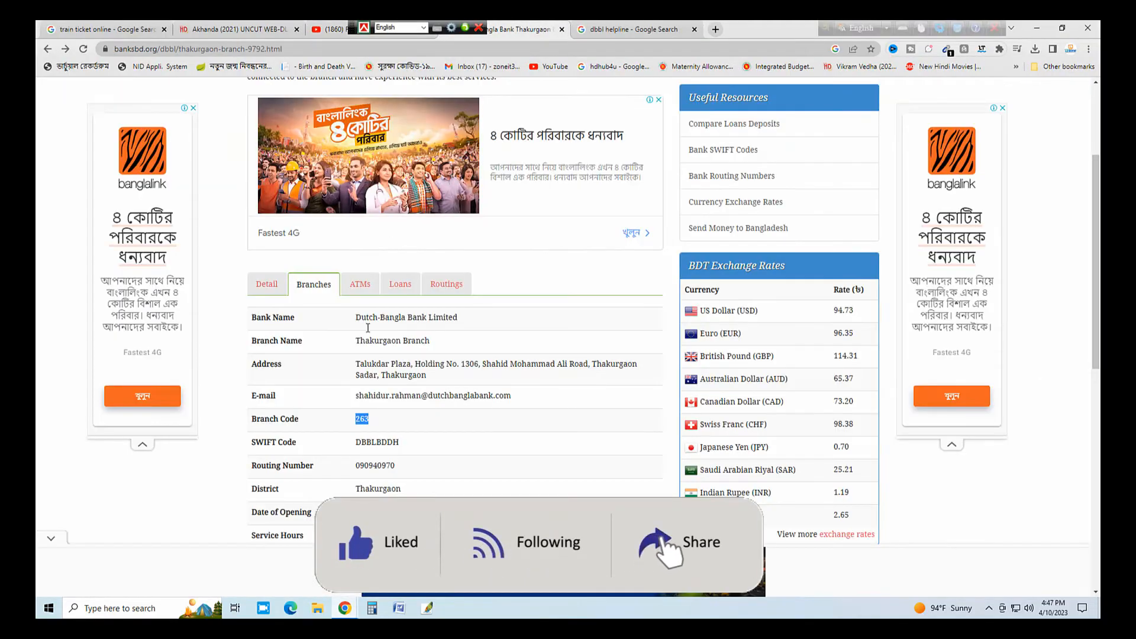
left_click_drag(352, 443, 407, 448)
key("ctrl+c")
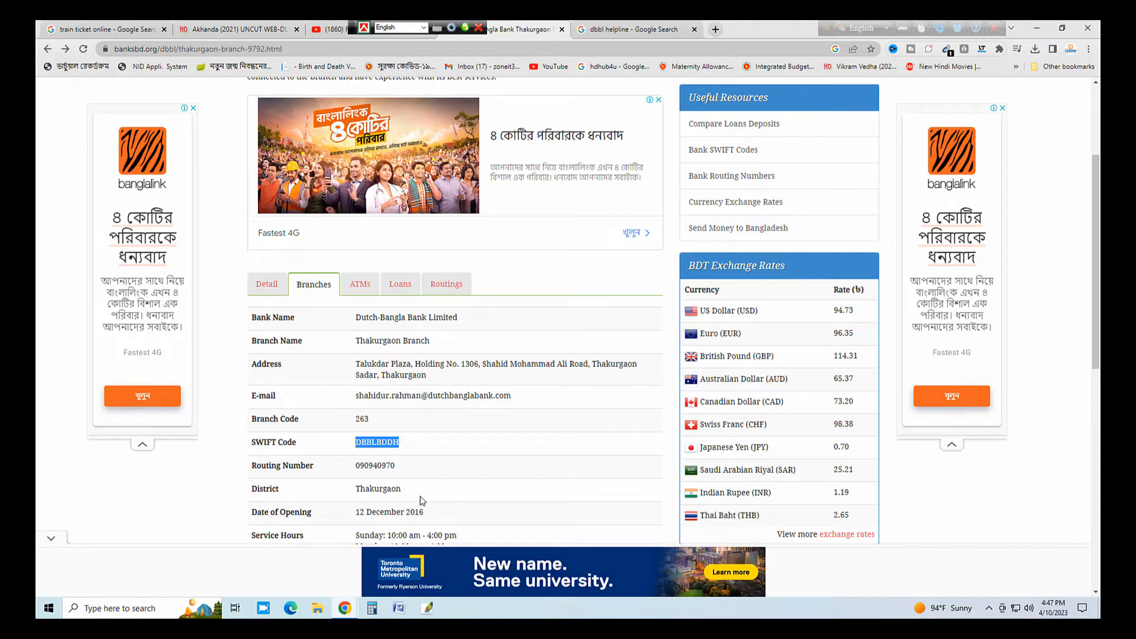
- Paste SWIFT code DBBLBDDH, enter the bank account number, and link the payout method
left_click(346, 608)
left_click(376, 591)
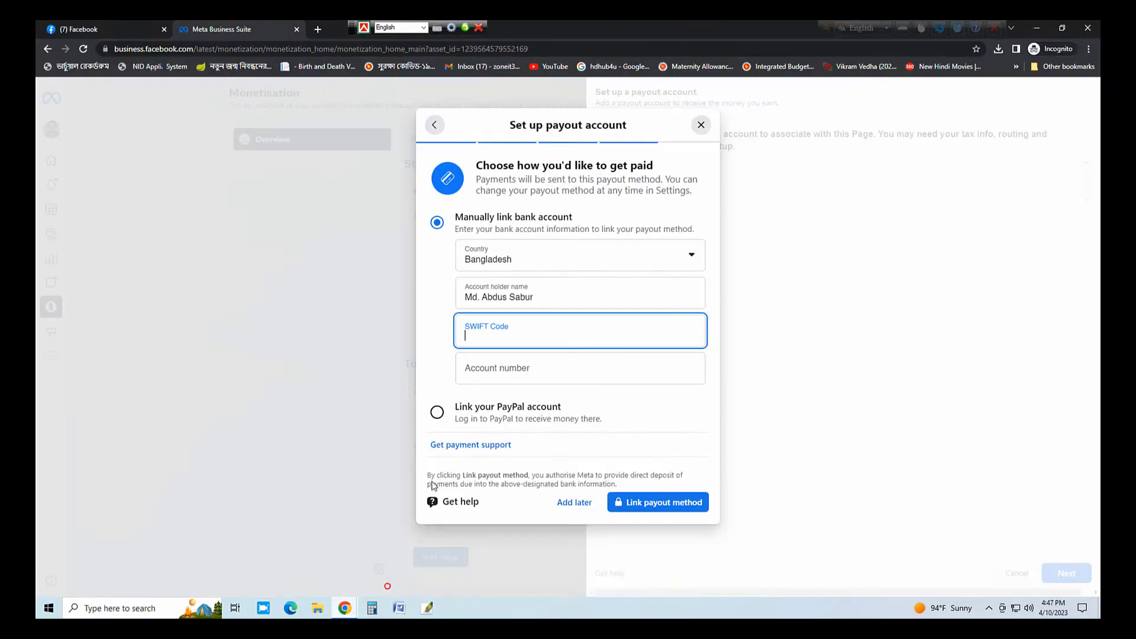
key("ctrl+v")
left_click(525, 373)
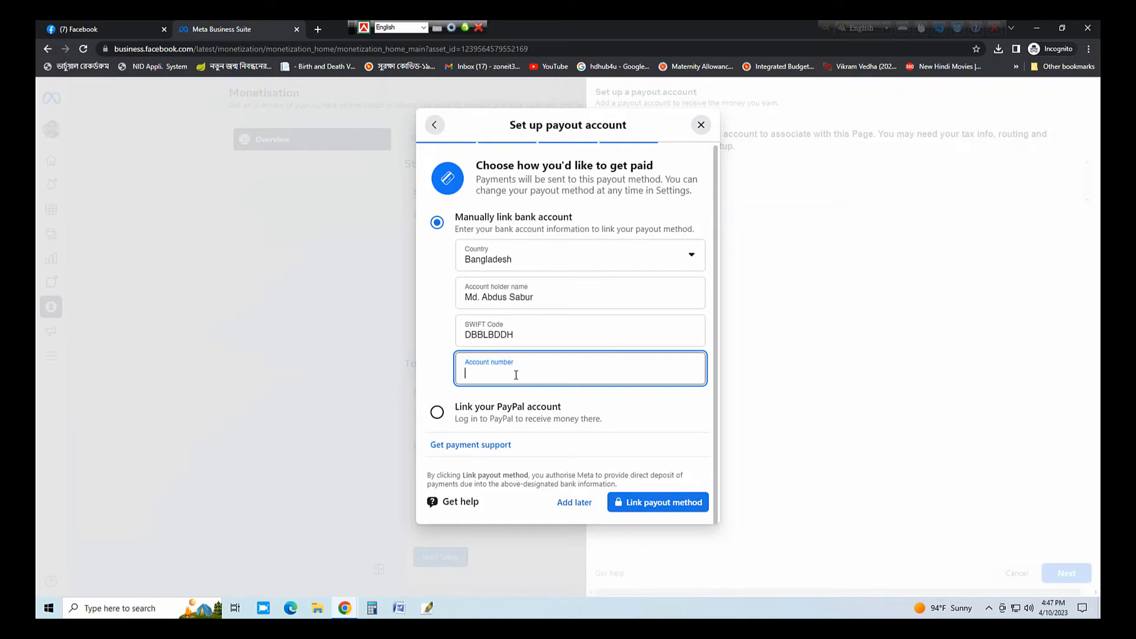
left_click(670, 503)
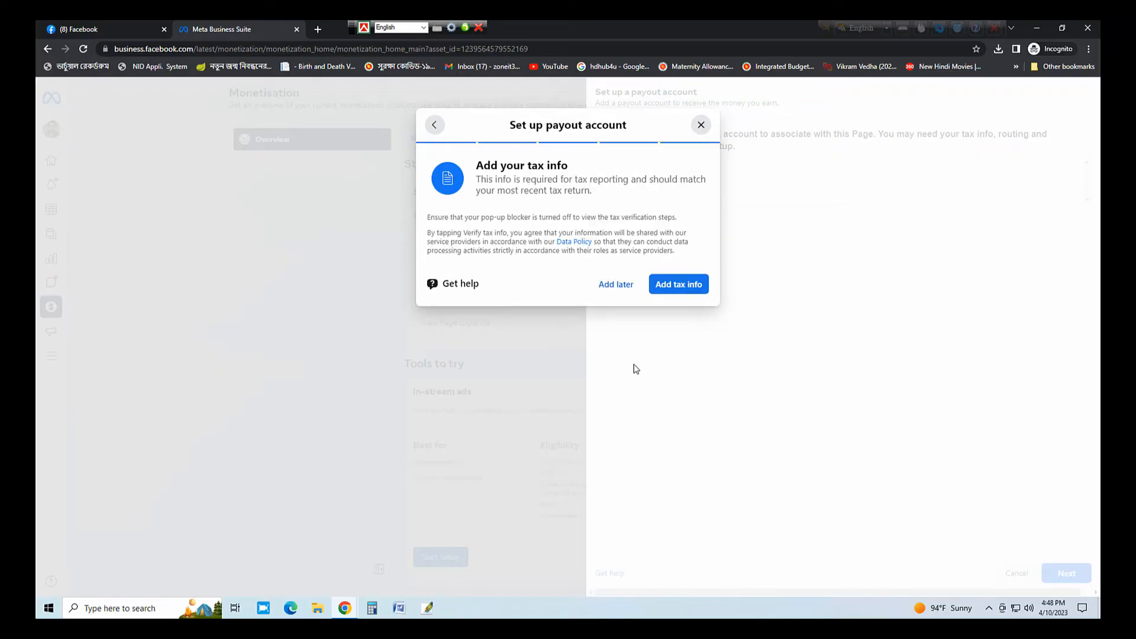
- Start adding tax info and continue through the account switch and sign-in prompts
left_click(693, 290)
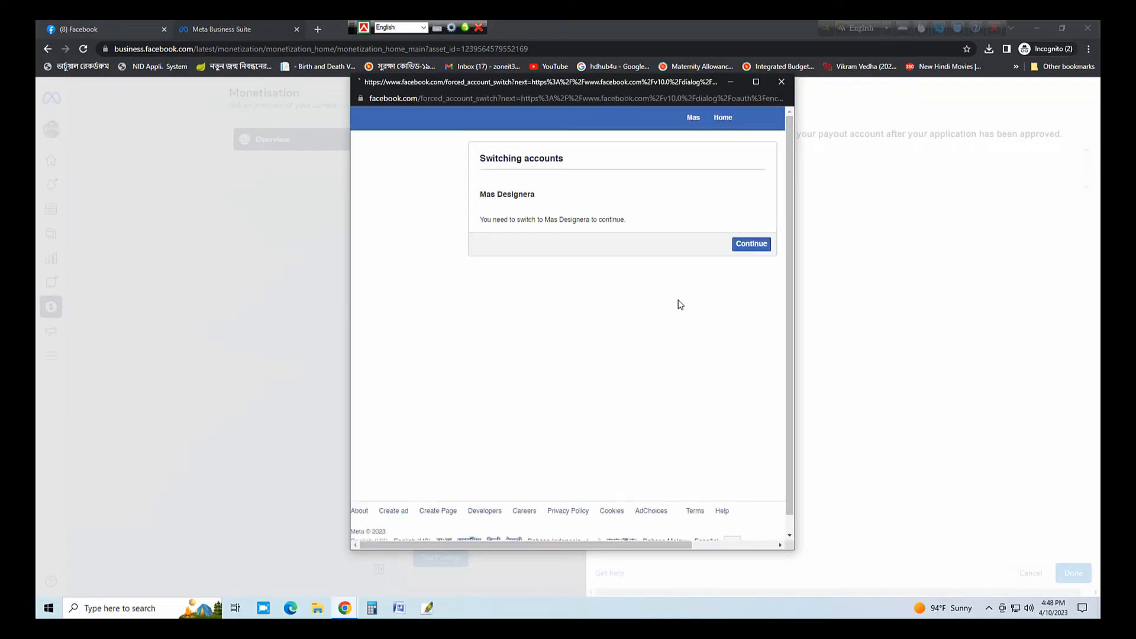
left_click(712, 245)
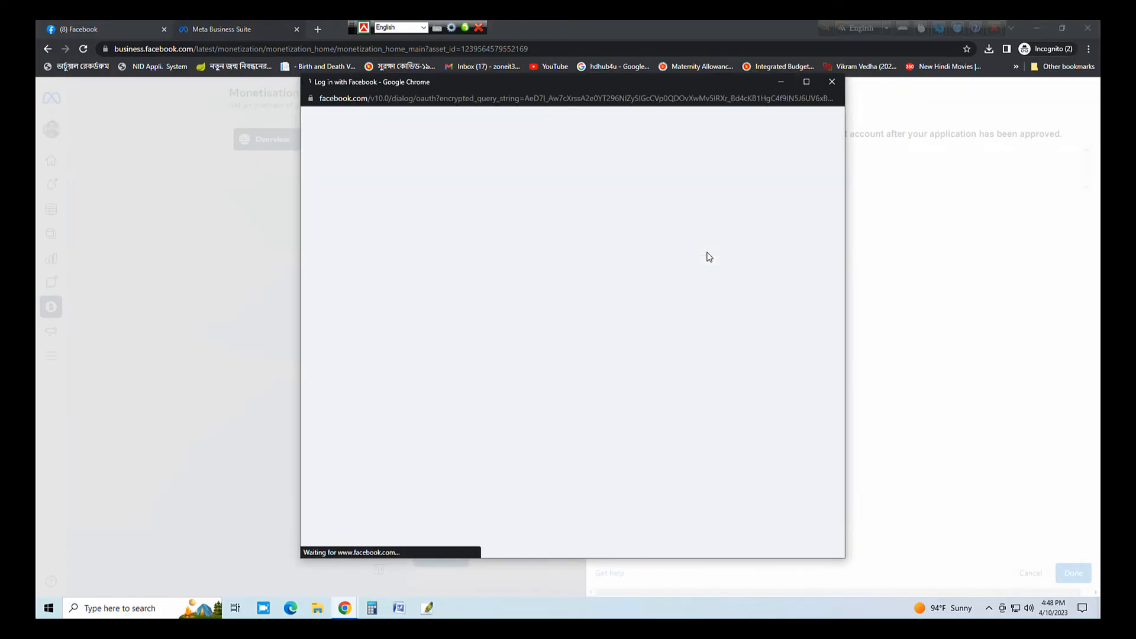
left_click(612, 353)
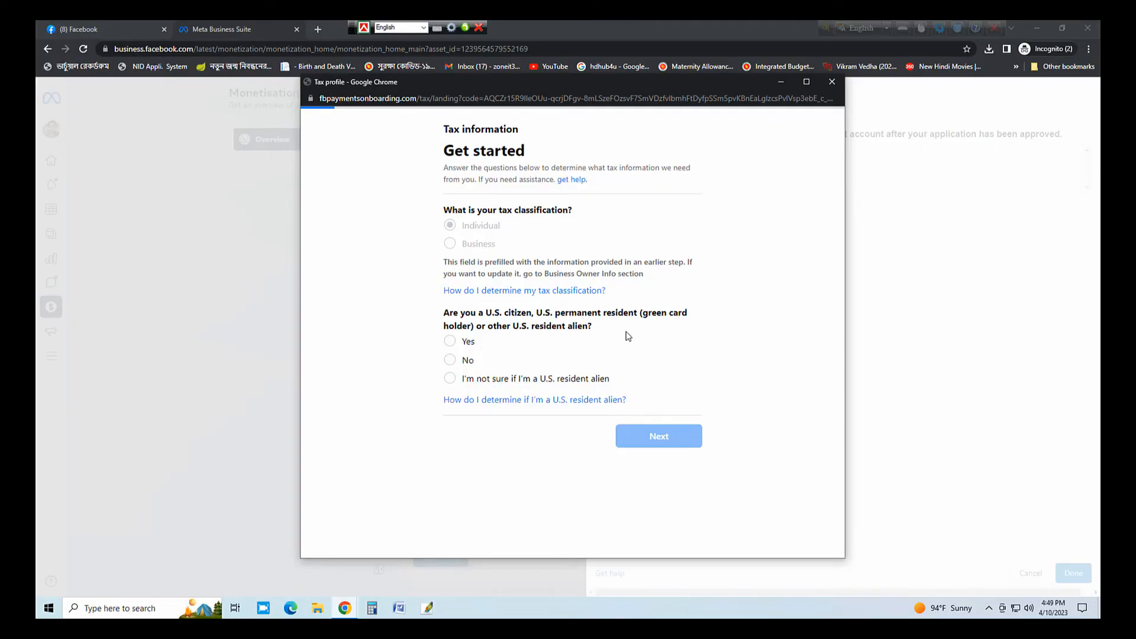
- Answer no to being a U.S. resident and to acting as an intermediary
left_click(450, 361)
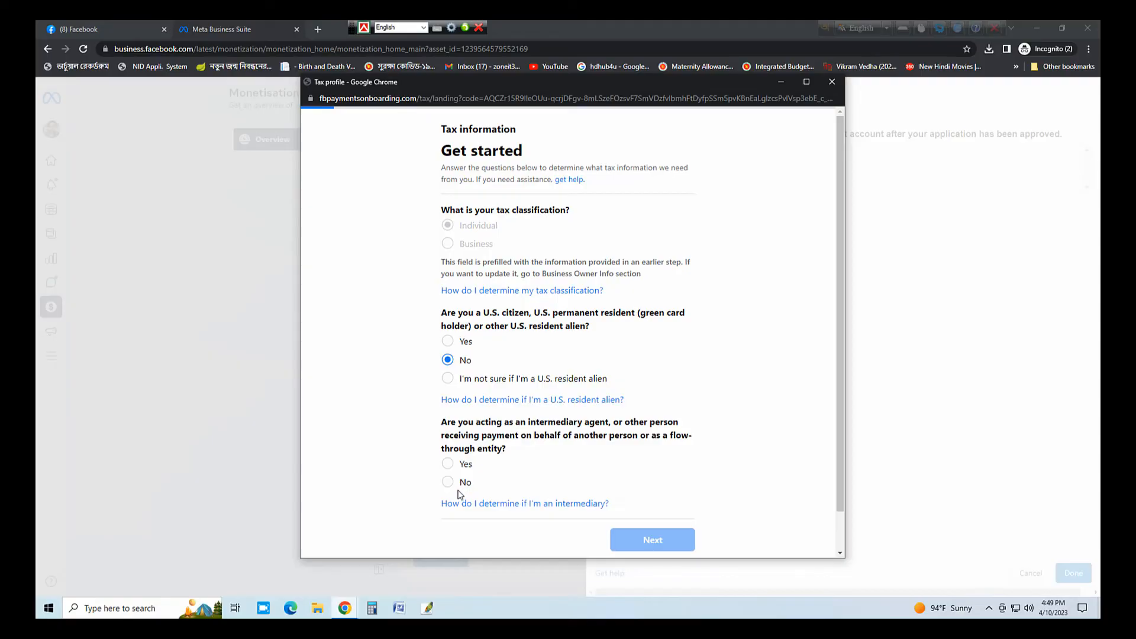
left_click(448, 483)
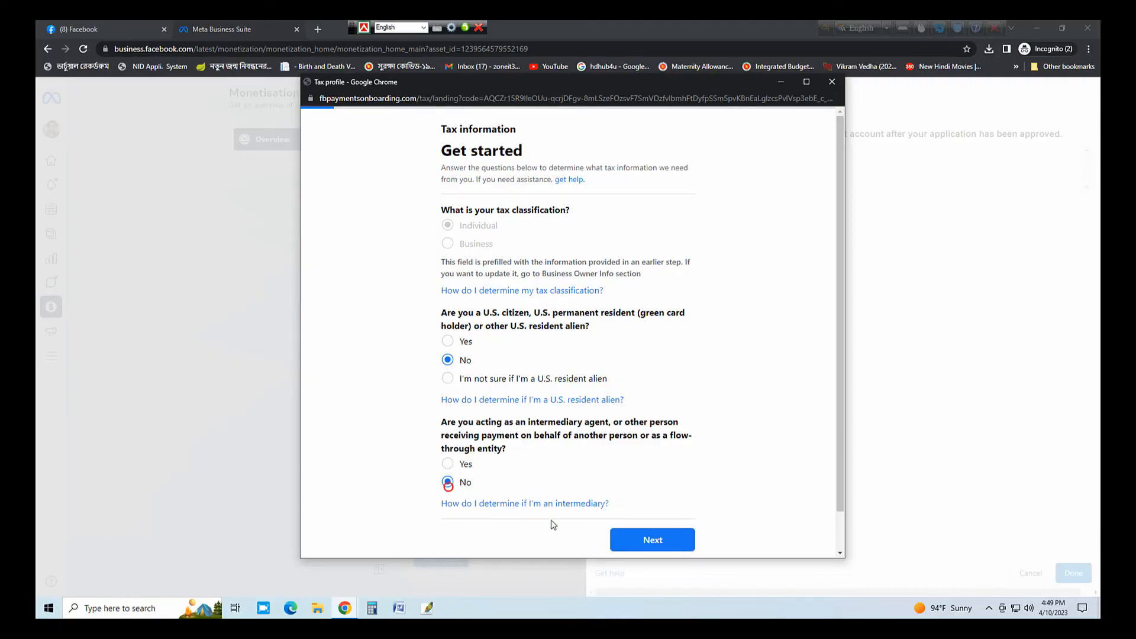
left_click(653, 541)
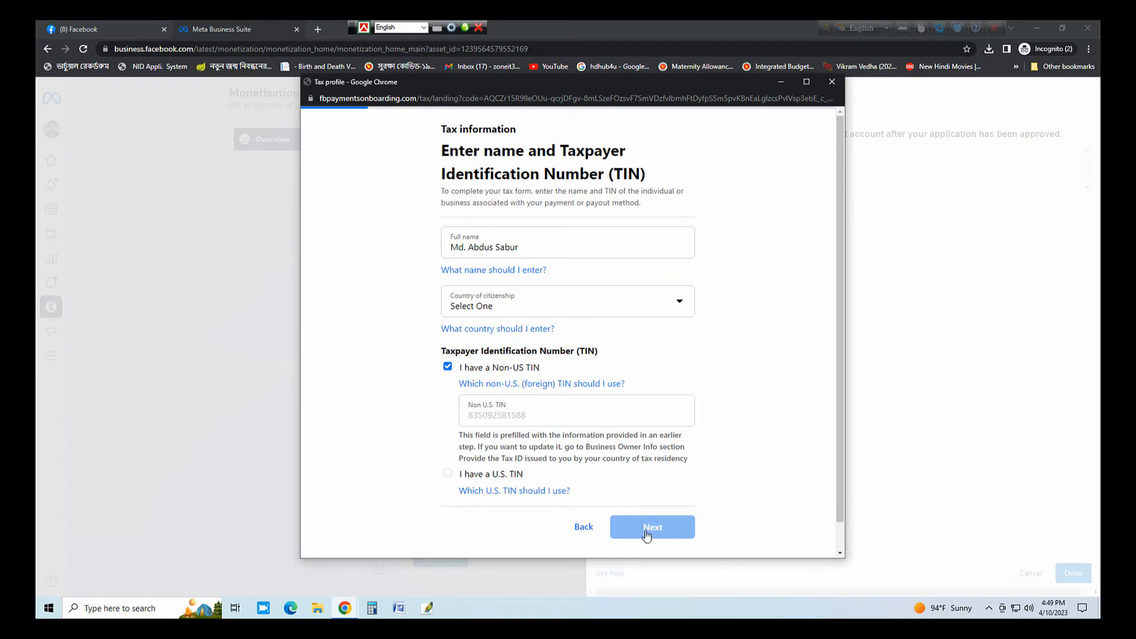
- Set country of citizenship to Bangladesh, keep the non-US TIN, and continue to the address step
left_click(613, 308)
scroll(607, 367, "down", 3)
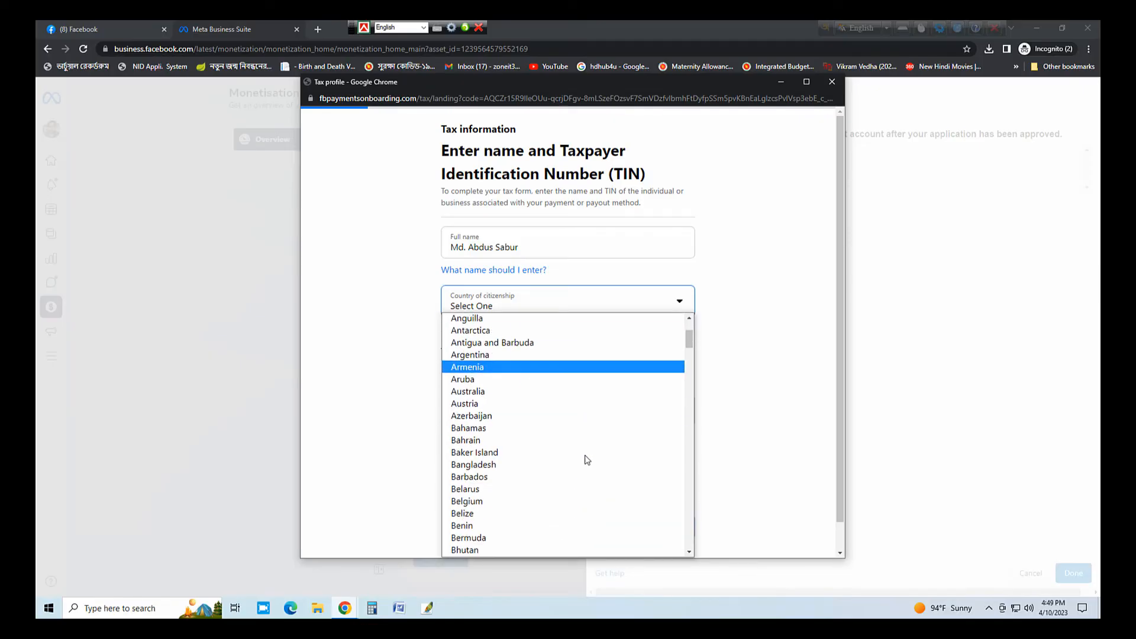
left_click(541, 466)
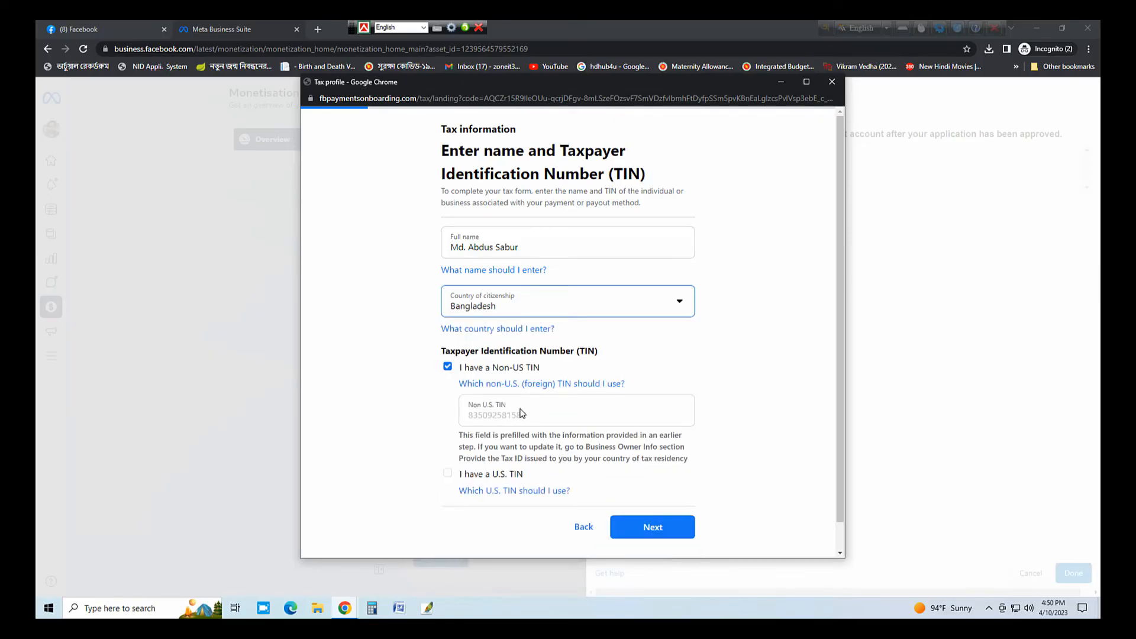
scroll(521, 417, "down", 1)
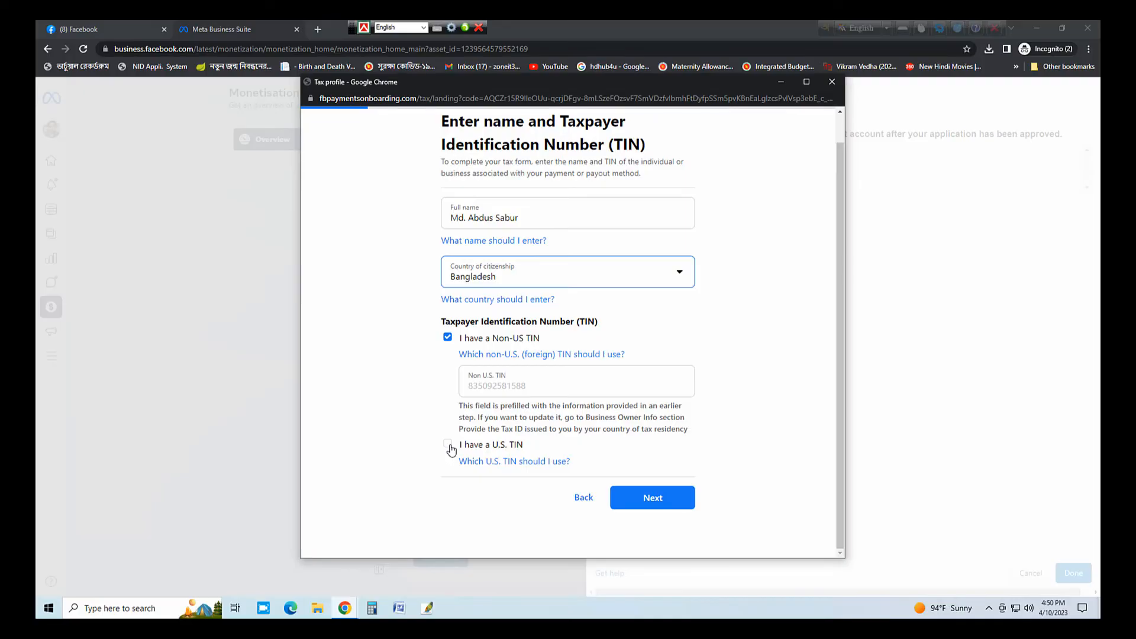
left_click(688, 500)
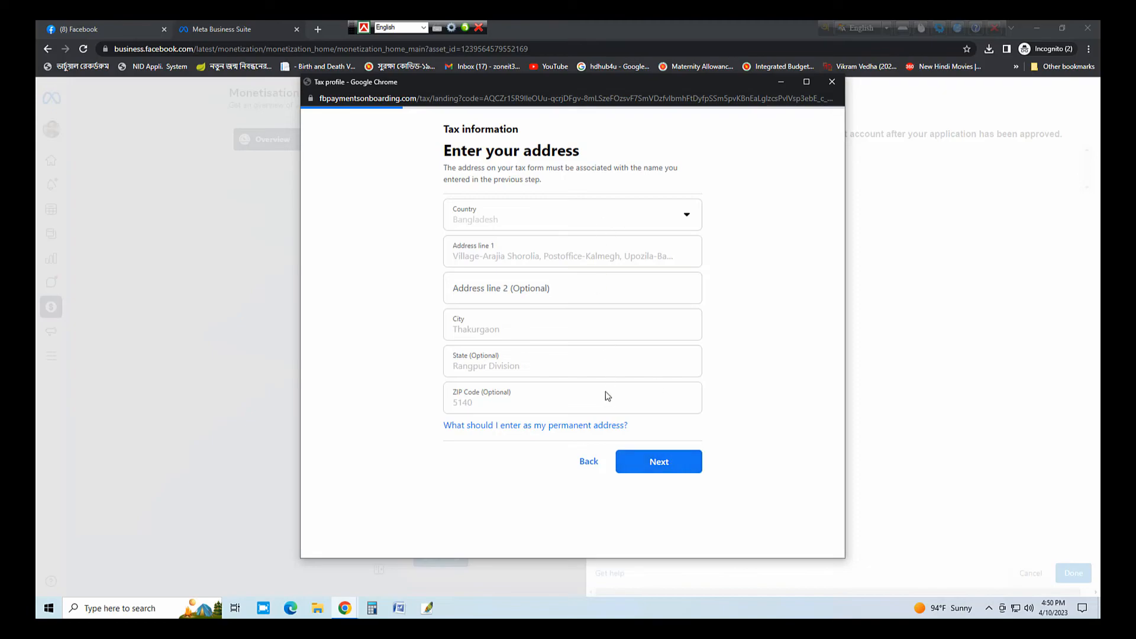
- Keep the prefilled permanent and mailing address, and declare 0% of services performed in the US
left_click(670, 466)
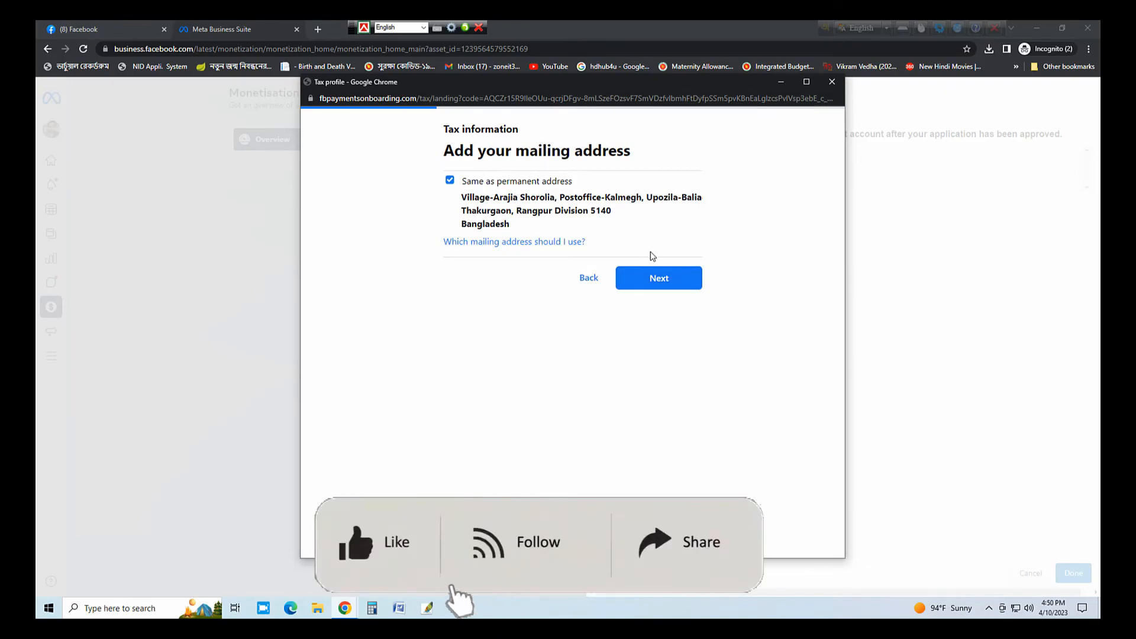
left_click(685, 282)
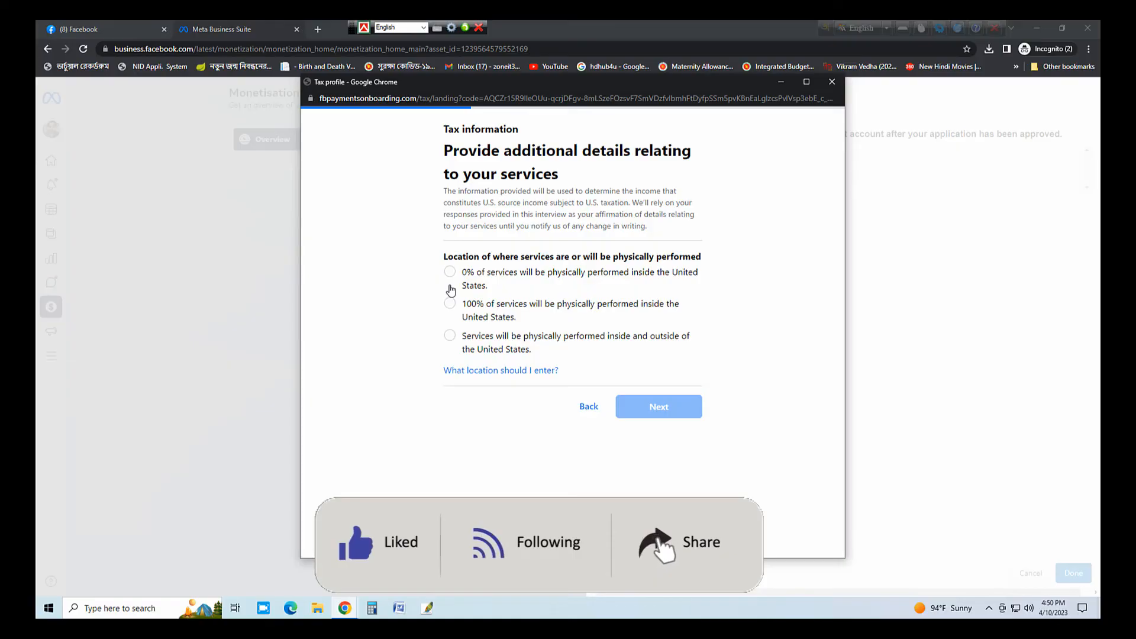
left_click(450, 272)
left_click(671, 408)
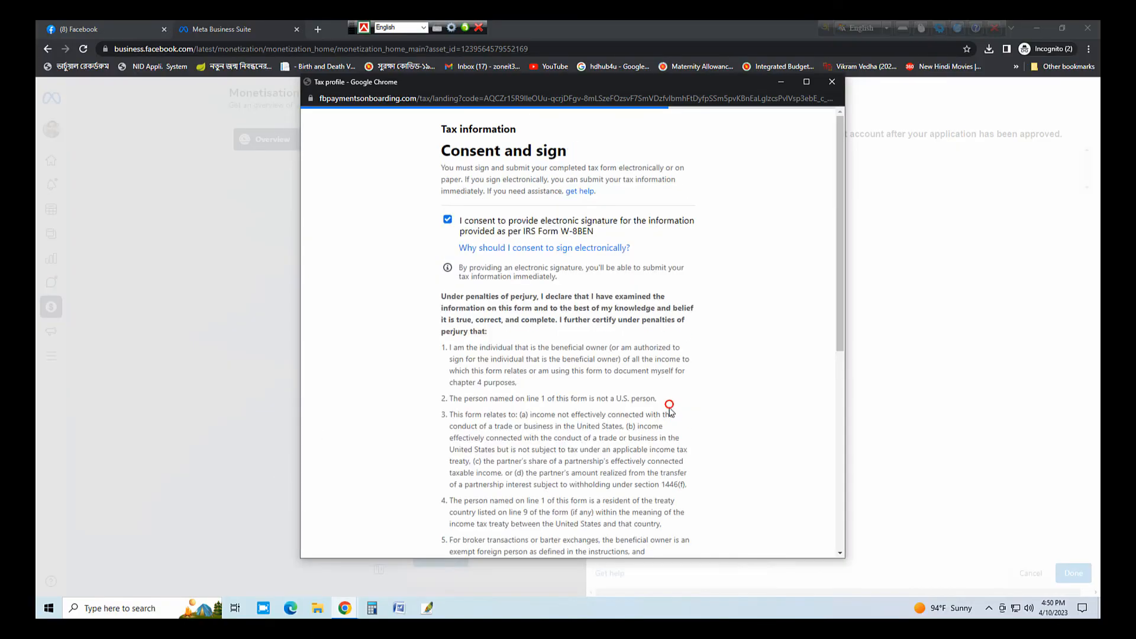
- Tick the certification box and sign the W-8BEN with the account holder's full name
scroll(616, 403, "down", 10)
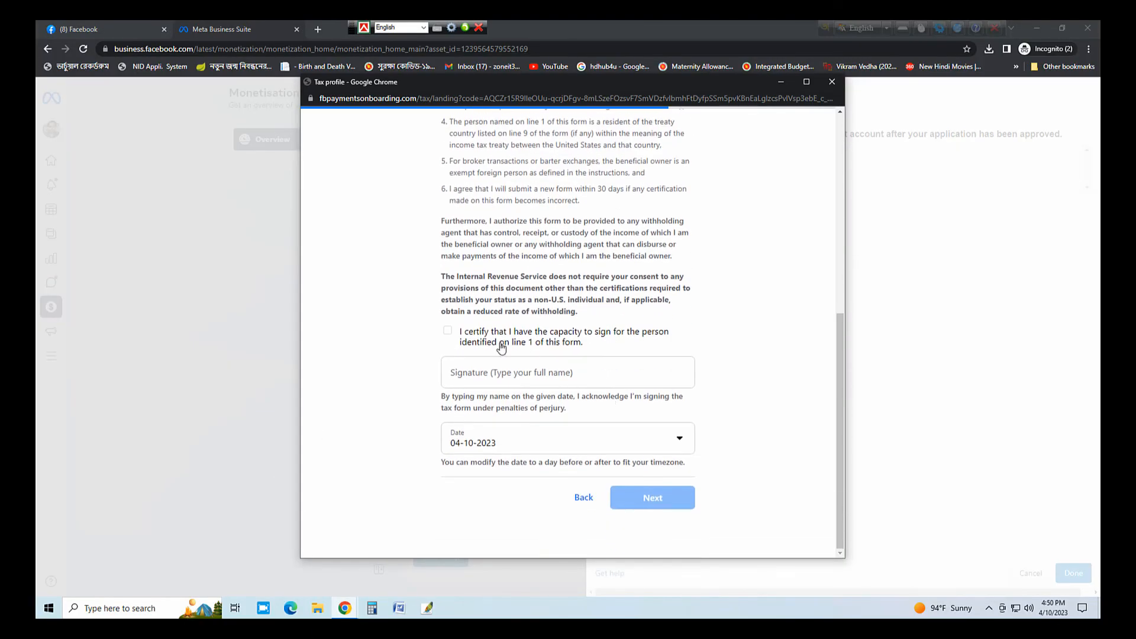
left_click(447, 331)
left_click(493, 376)
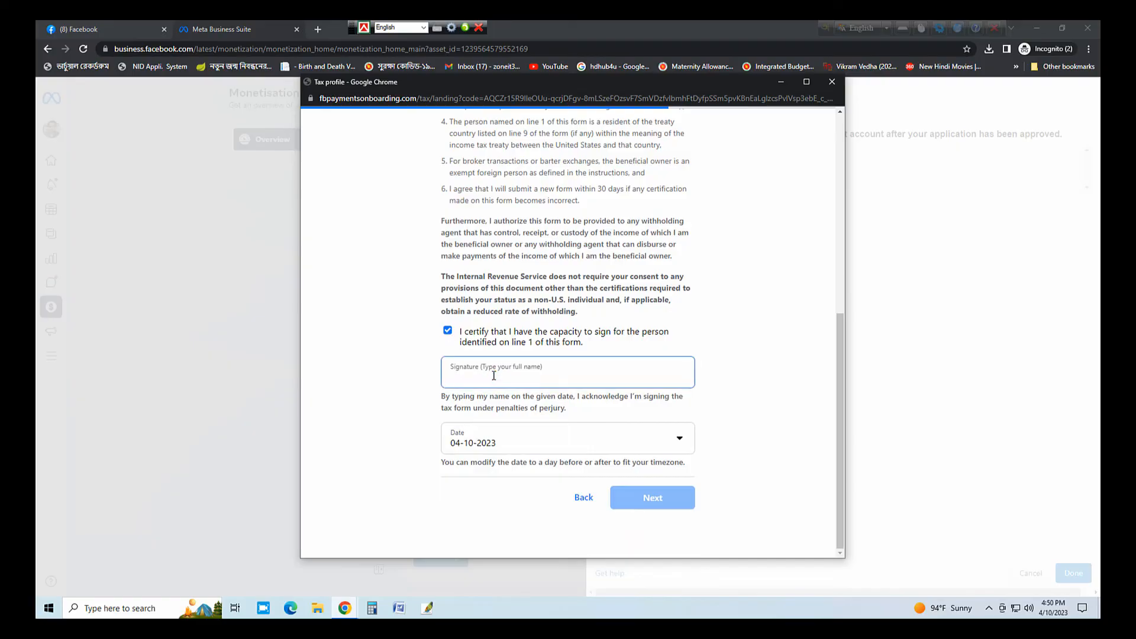
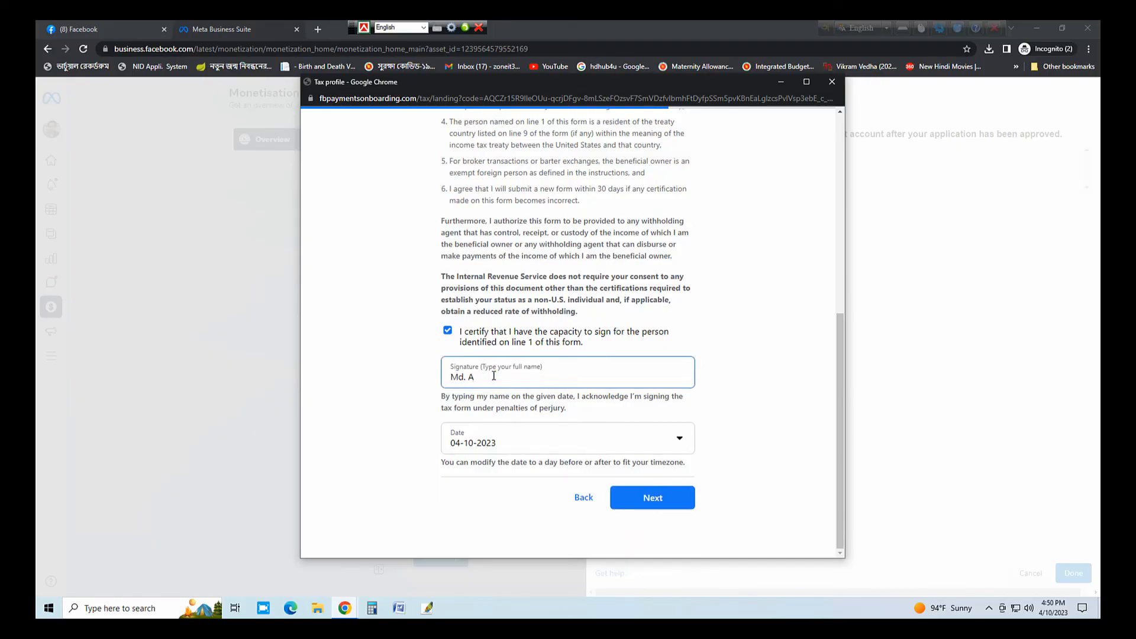
left_click(682, 507)
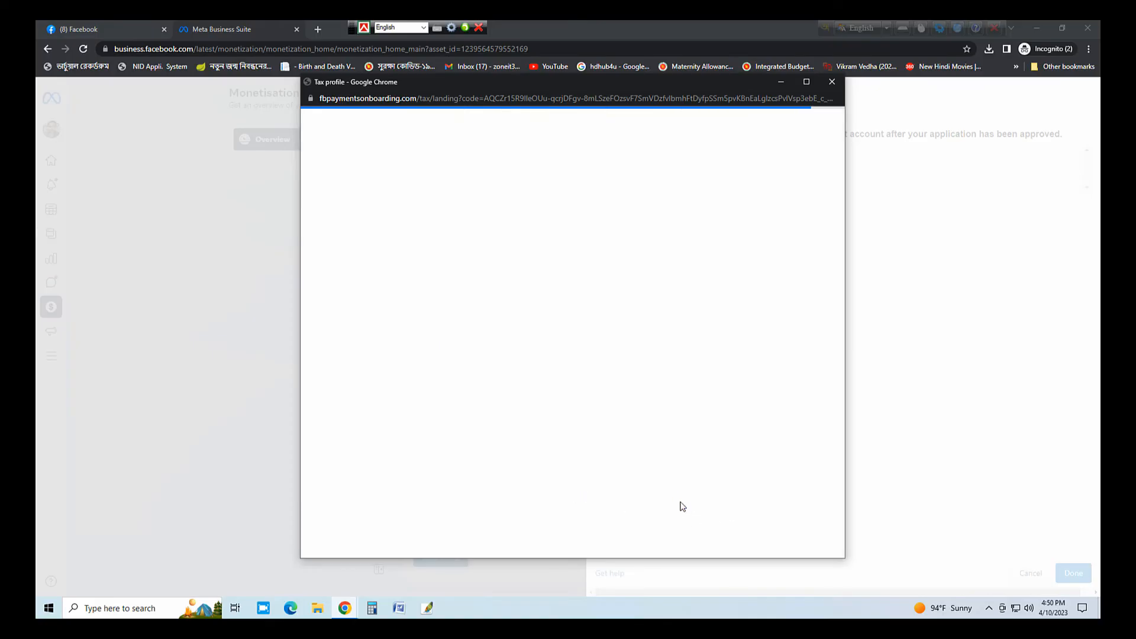
- Submit the reviewed W-8BEN form and close the tax profile summary with Done
scroll(553, 466, "down", 15)
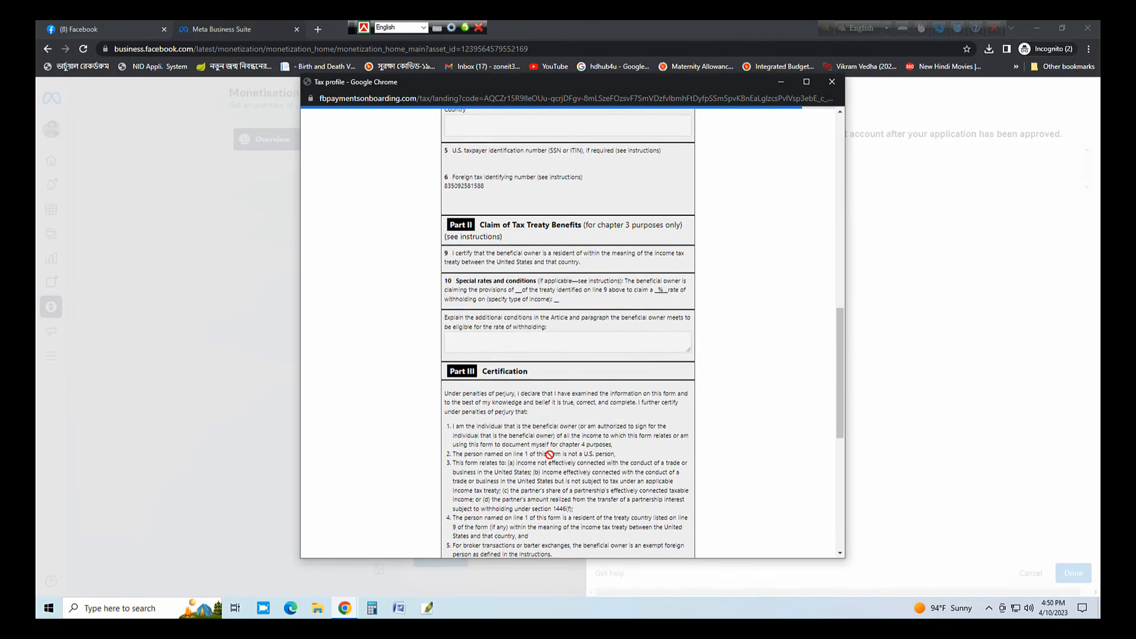
scroll(556, 467, "down", 2)
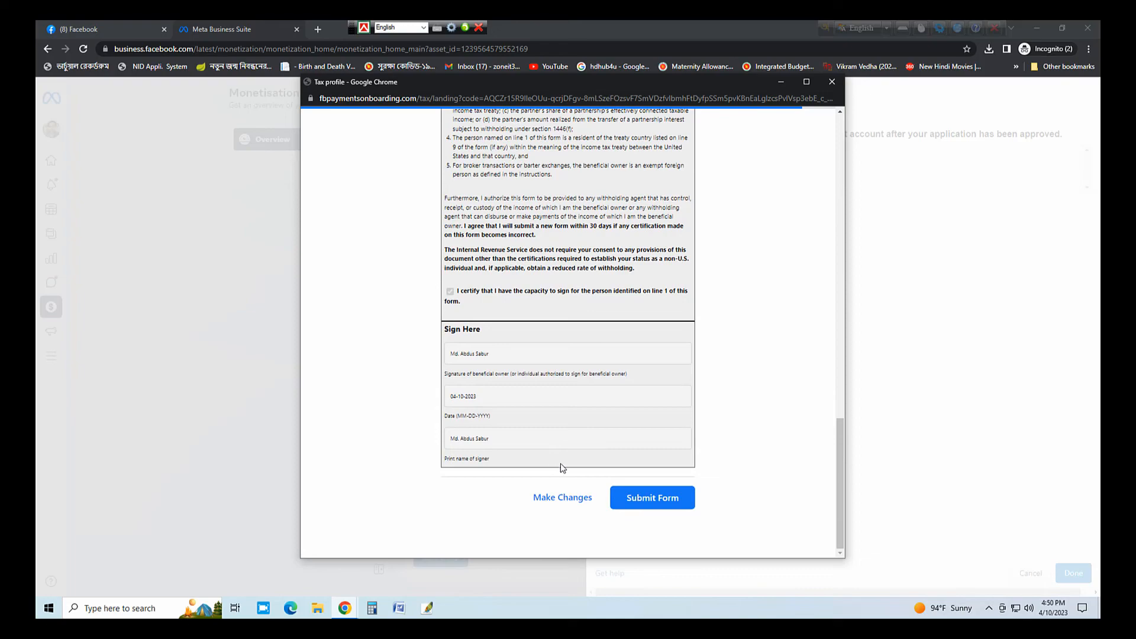
left_click(635, 501)
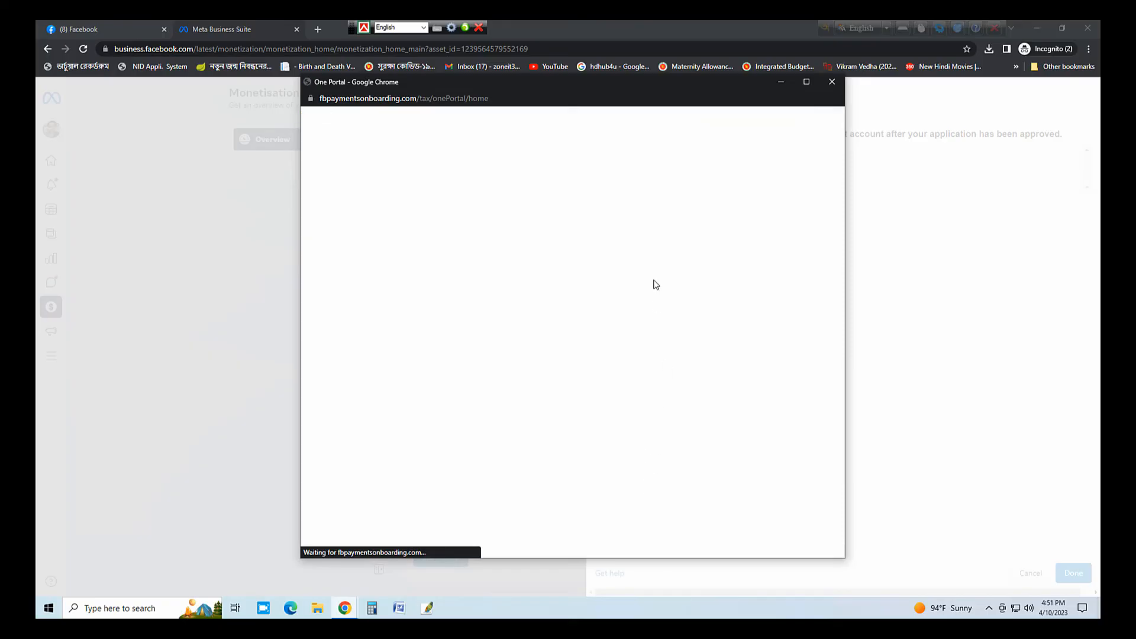
scroll(656, 285, "down", 2)
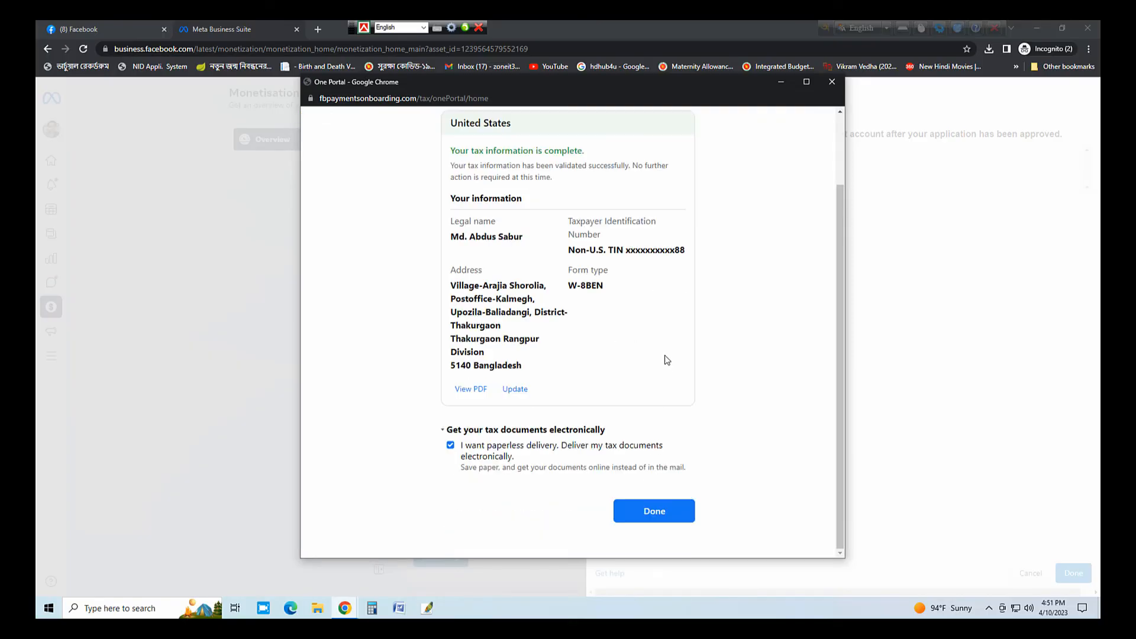
left_click(675, 517)
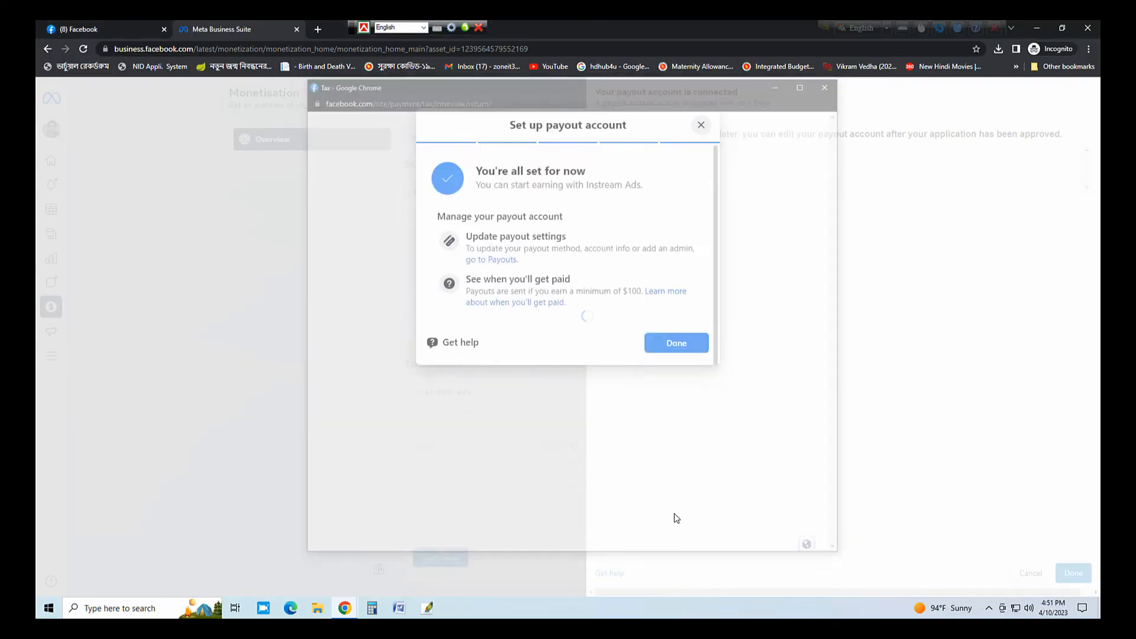
- Confirm the connected payout account, submit the Page for monetisation review, then view its eligibility
left_click(677, 344)
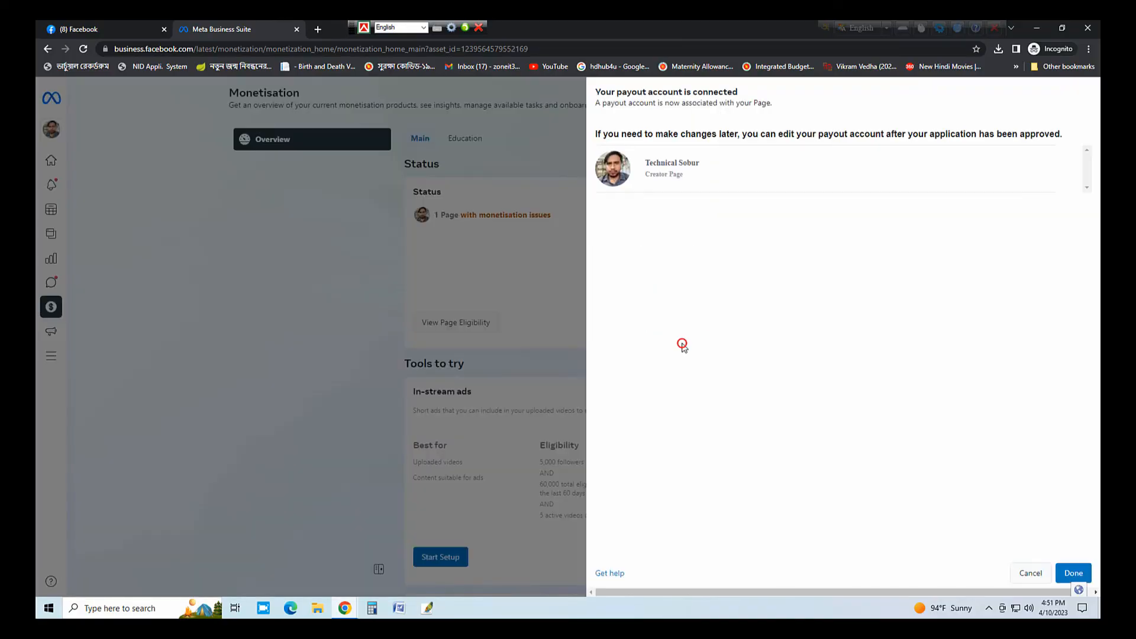
left_click(1087, 574)
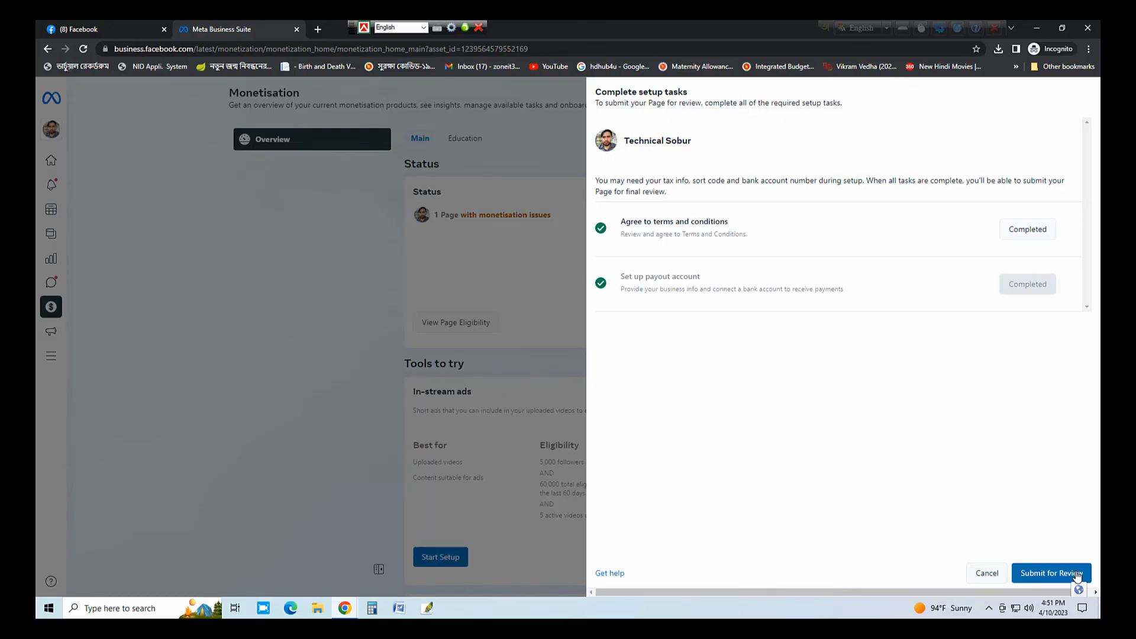
left_click(1077, 576)
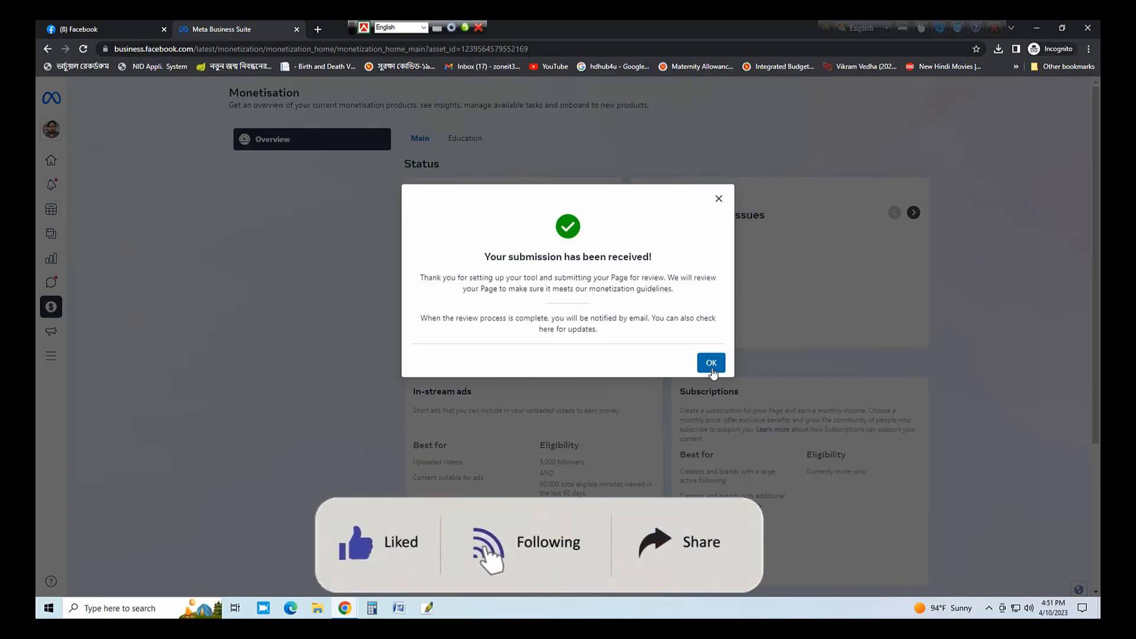
left_click(712, 370)
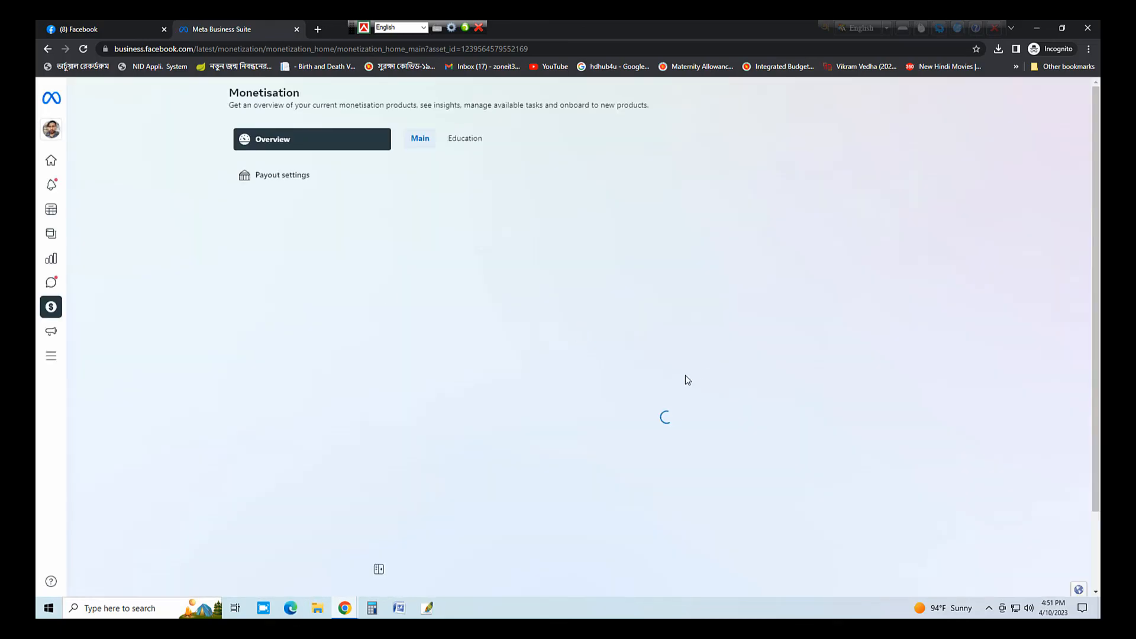
left_click(492, 303)
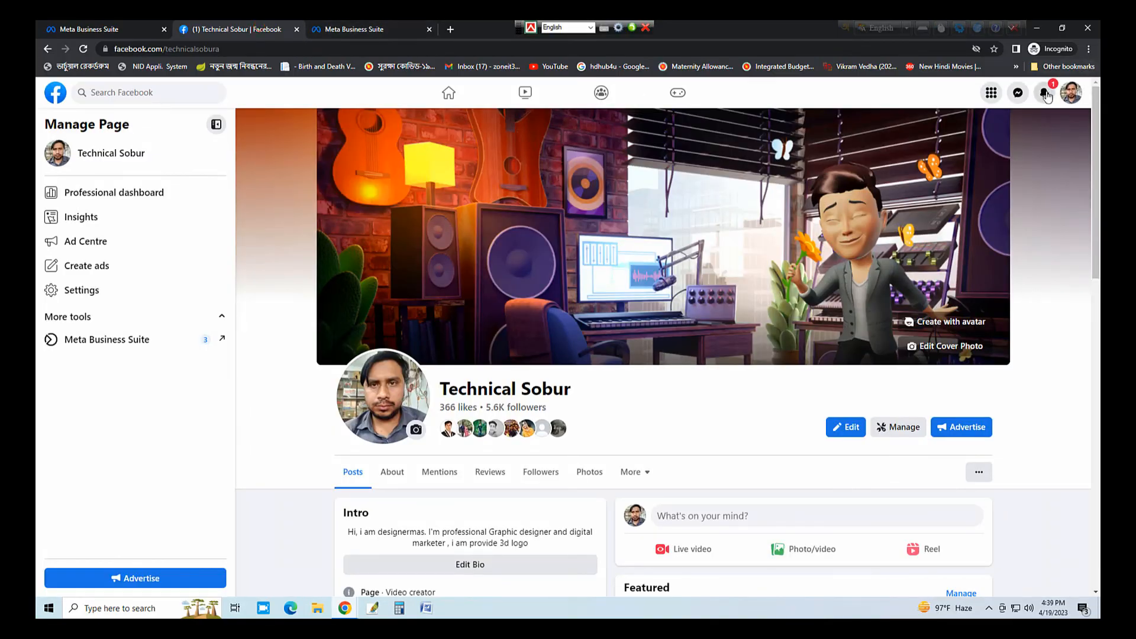
- Open Monetisation > Content in Business Suite and scroll the table to the reactions, comments and shares columns
left_click(1046, 93)
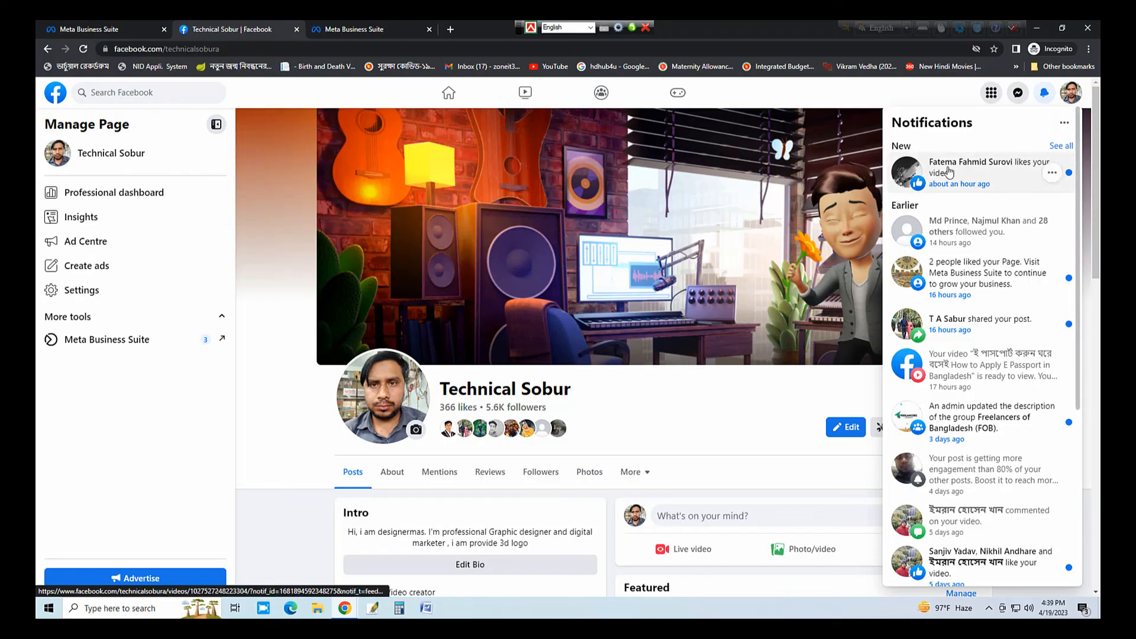
left_click(379, 29)
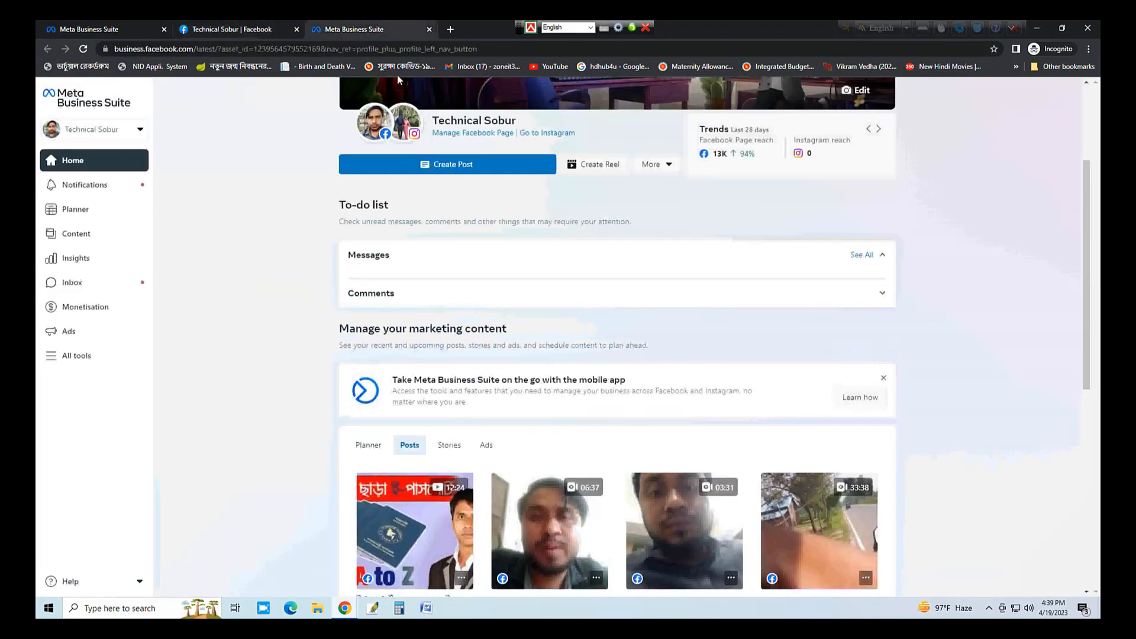
left_click(117, 308)
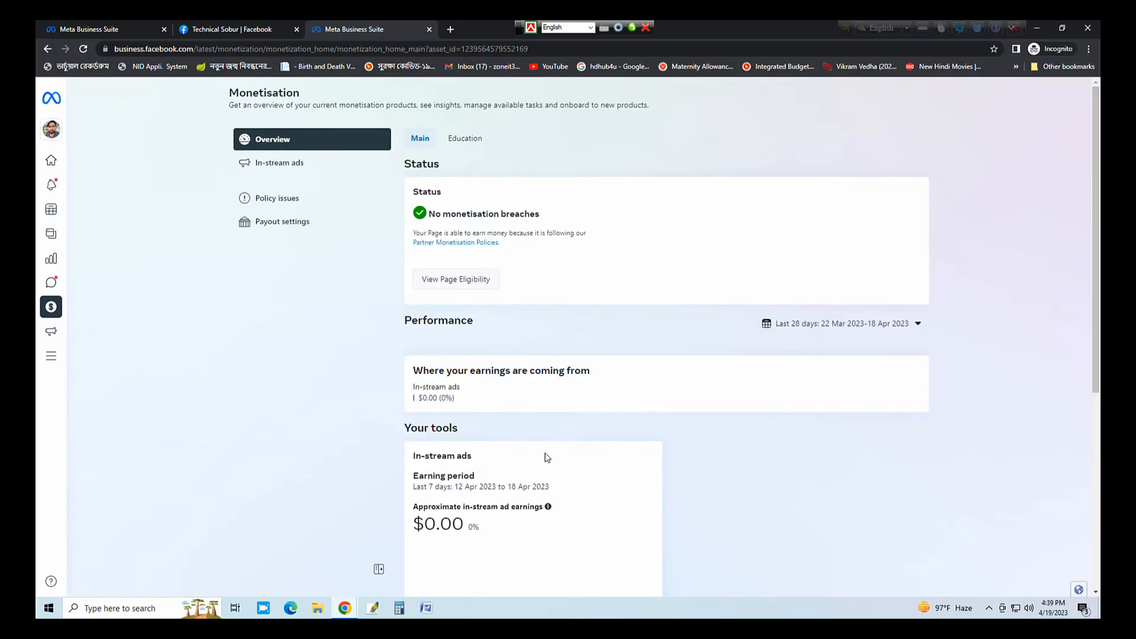
scroll(548, 457, "down", 2)
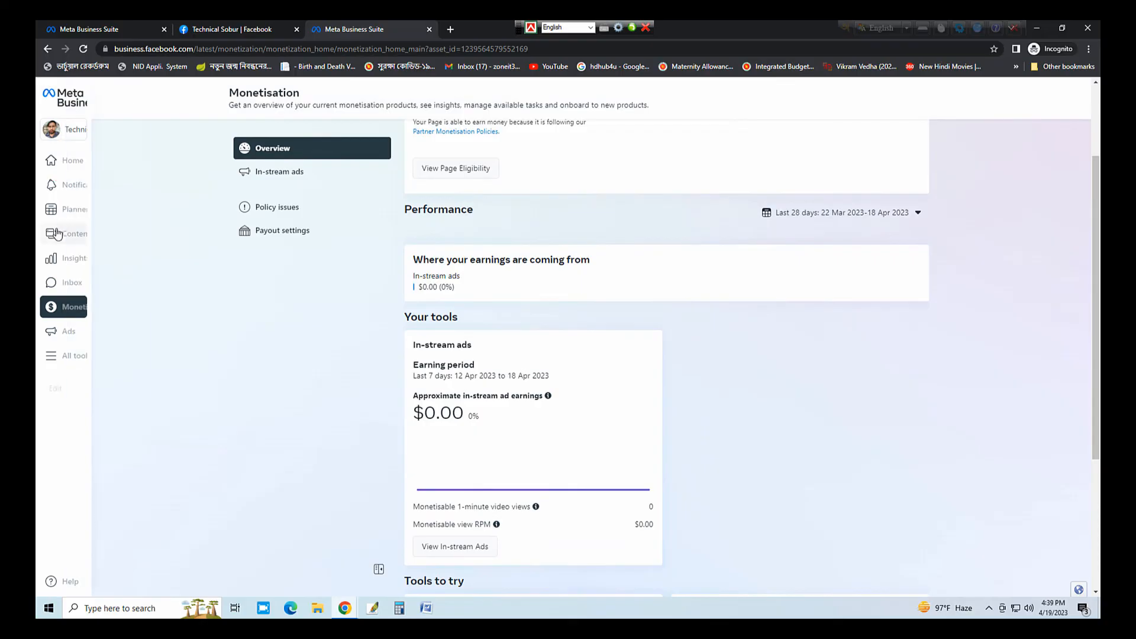
left_click(76, 234)
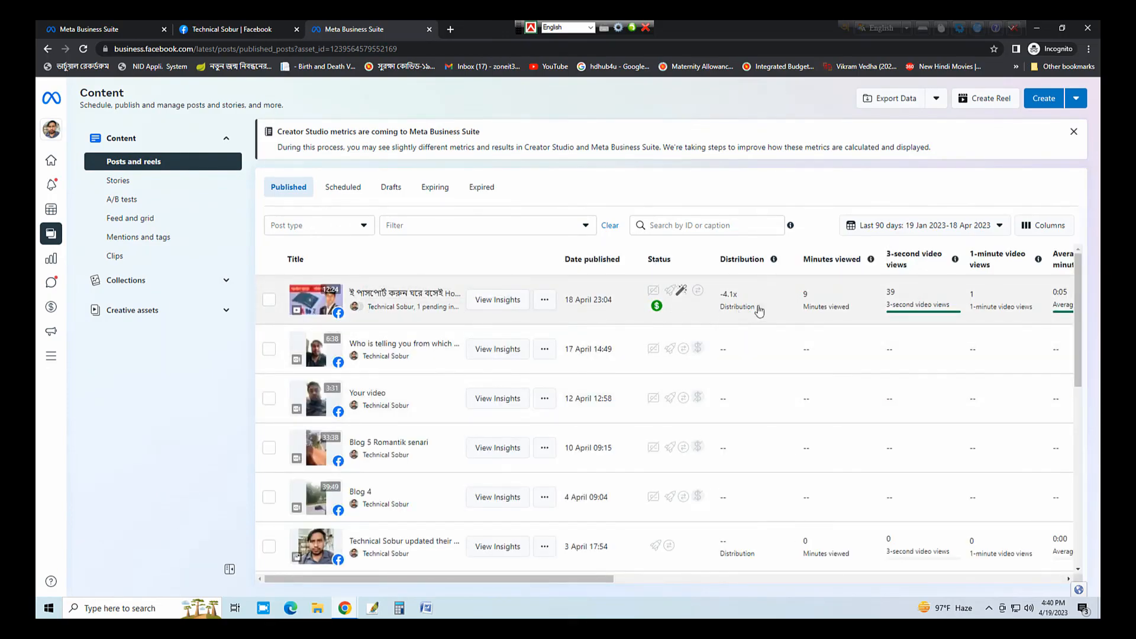
left_click_drag(557, 579, 1006, 579)
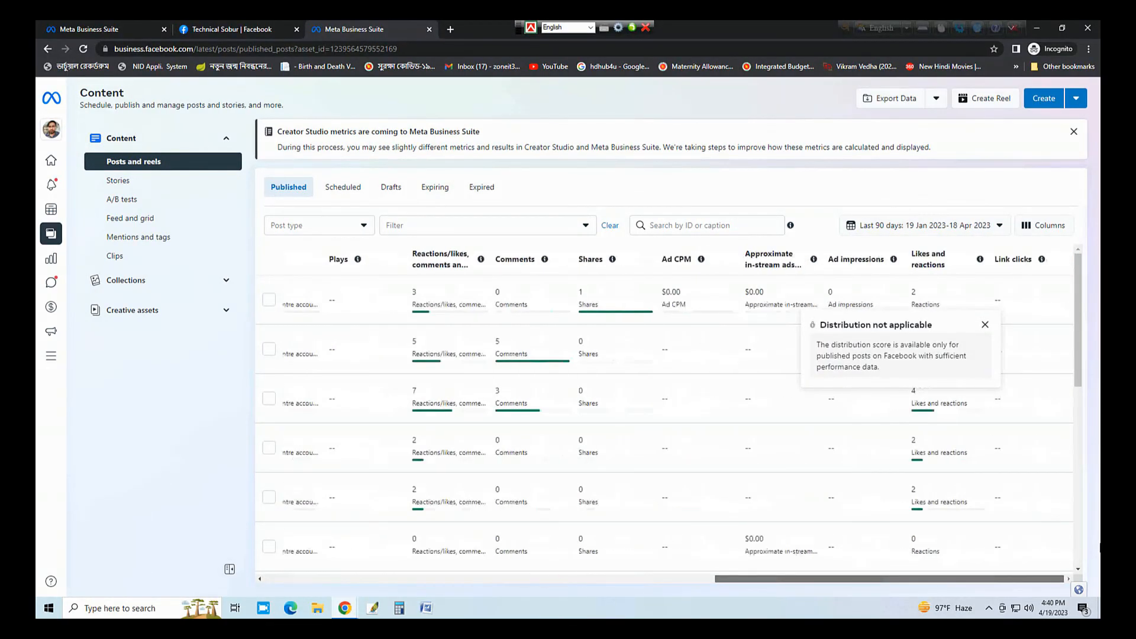